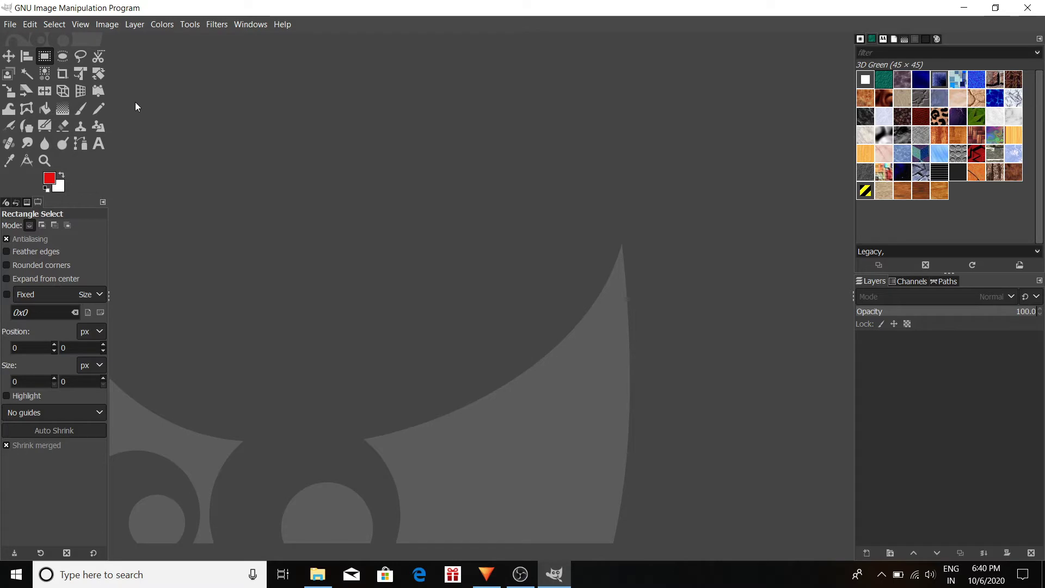
Create a new blank image 1920 px wide and 1080 px high.
click(30, 25)
mouse_move(10, 25)
click(31, 43)
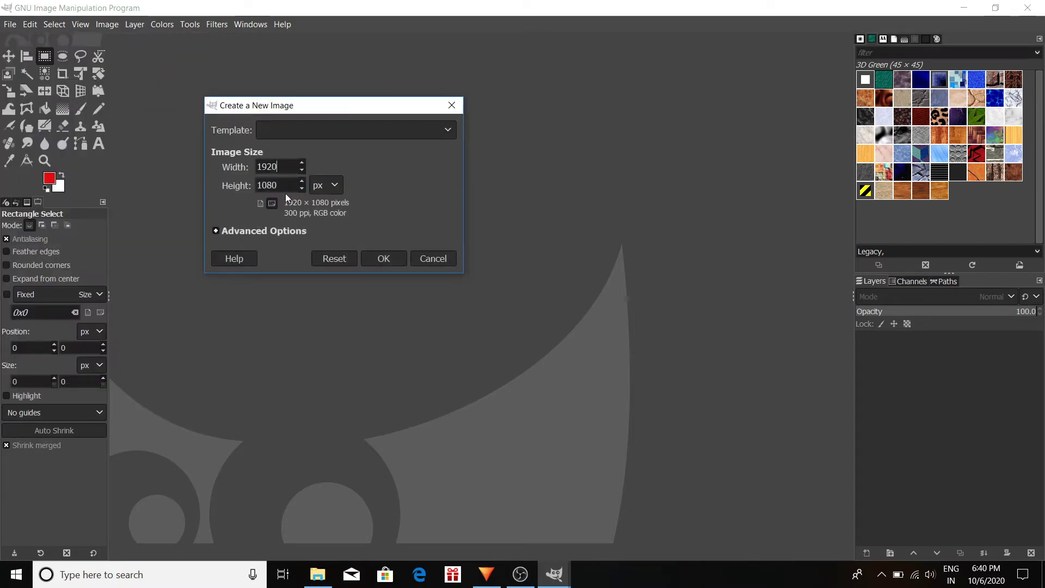
click(389, 260)
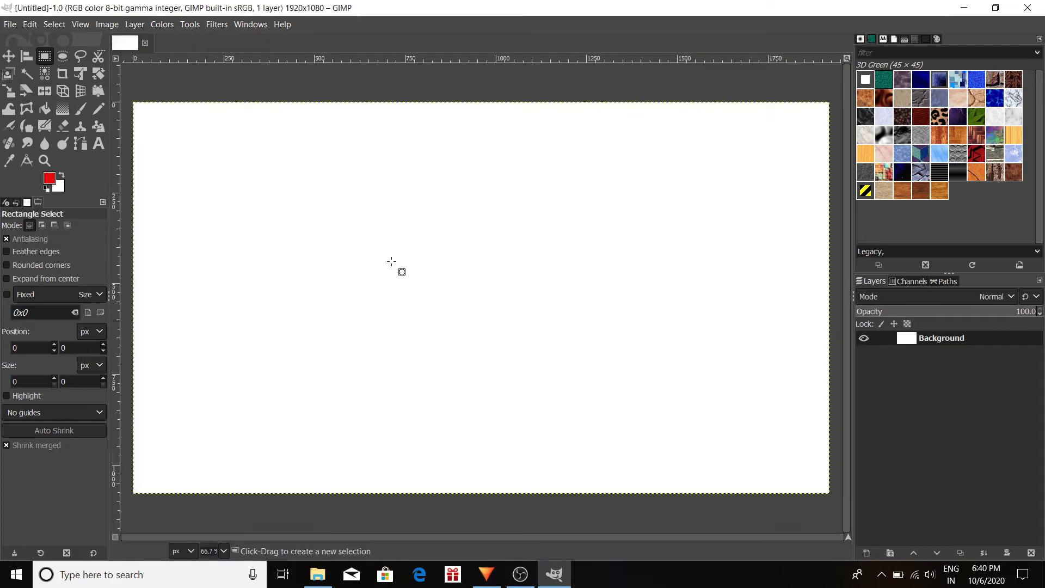
ctrl+scroll(395, 266, down, 1)
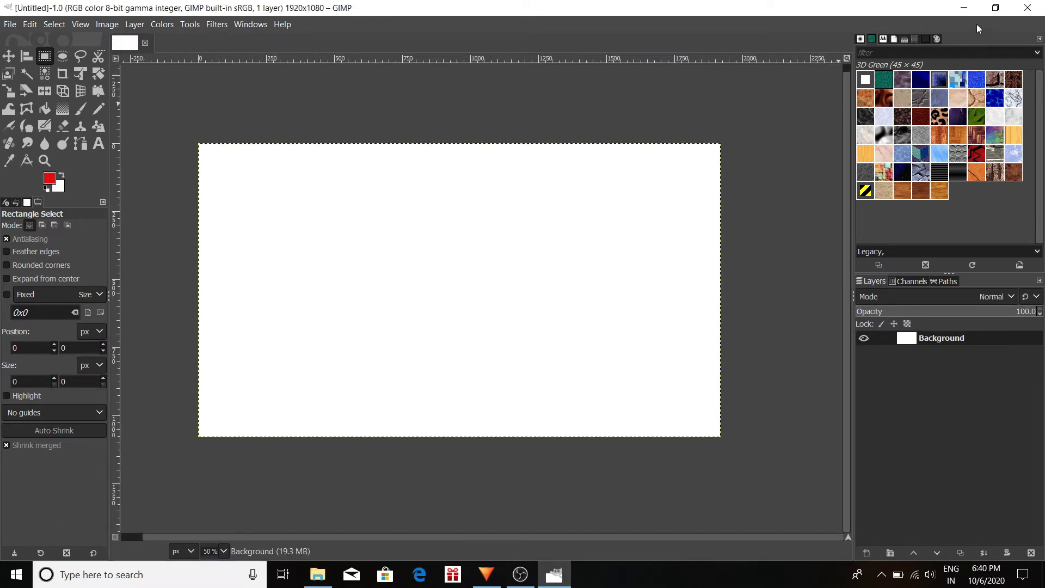
Add map.png from the desktop as a layer and scale it to nearly fill the canvas.
click(962, 7)
drag(439, 160, 421, 308)
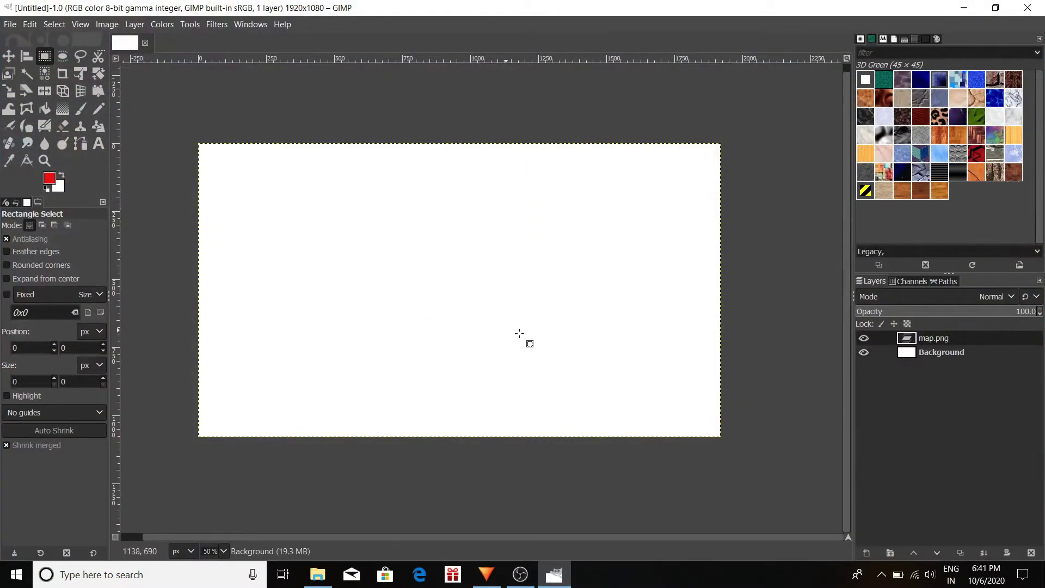
key(shift+s)
drag(637, 217, 737, 151)
drag(505, 268, 461, 294)
drag(676, 395, 706, 413)
key(Return)
Create a transparent layer named "path" and place it above the map.png layer.
click(942, 354)
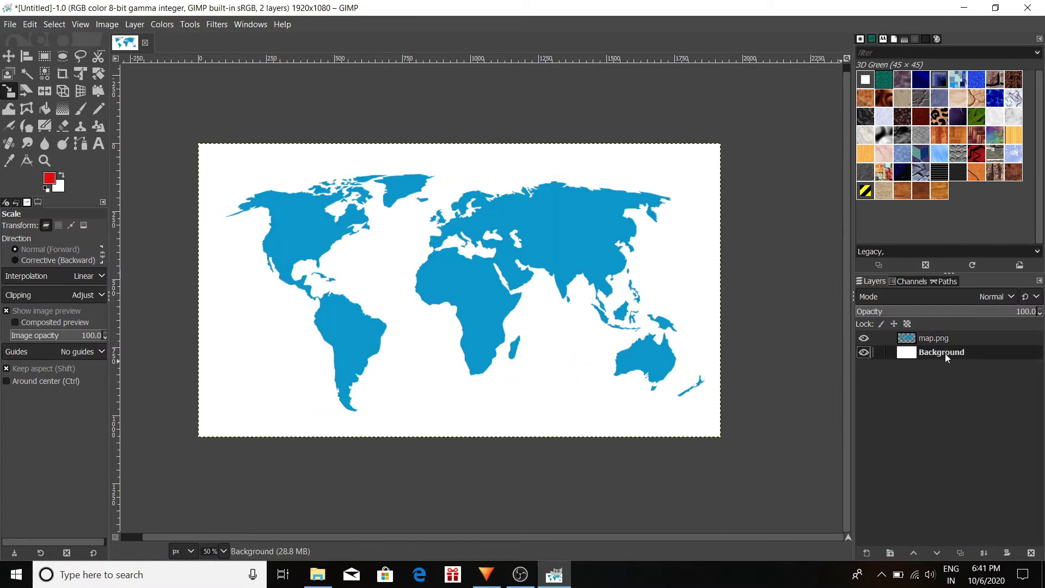
click(864, 552)
click(965, 537)
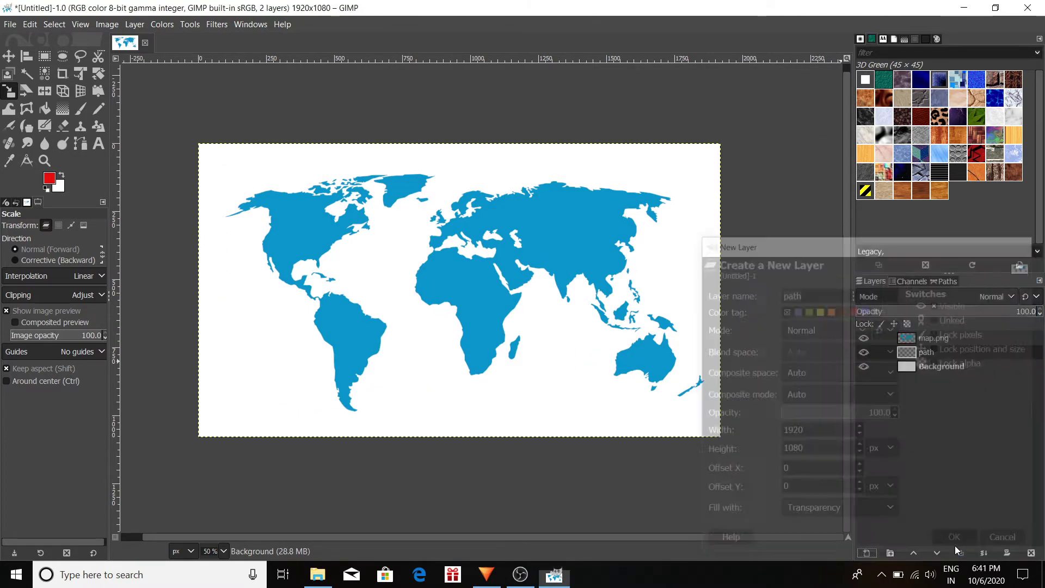
drag(935, 354, 935, 338)
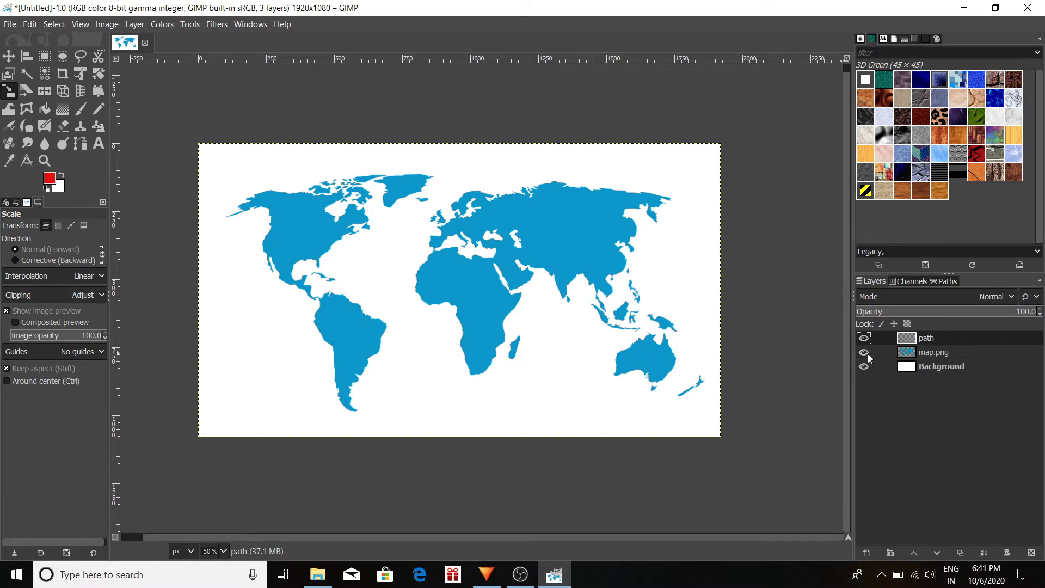
Draw a curved path with the Paths tool arching from North America to India.
click(80, 144)
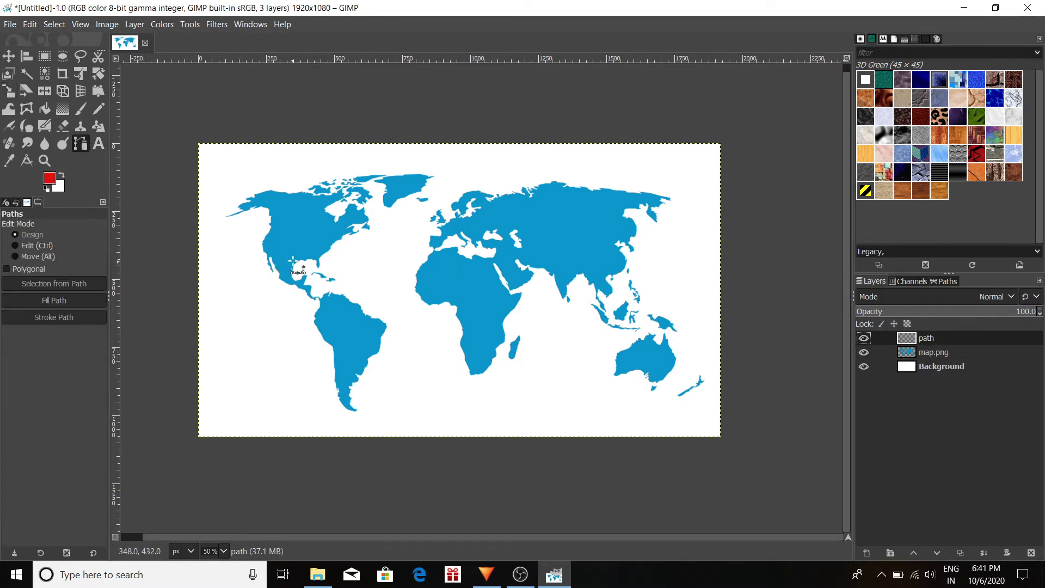
click(310, 237)
drag(561, 259, 691, 324)
Stroke the path on the path layer as a red, solid-color dashed line 20 px wide, and leave the Paths tool.
right_click(609, 289)
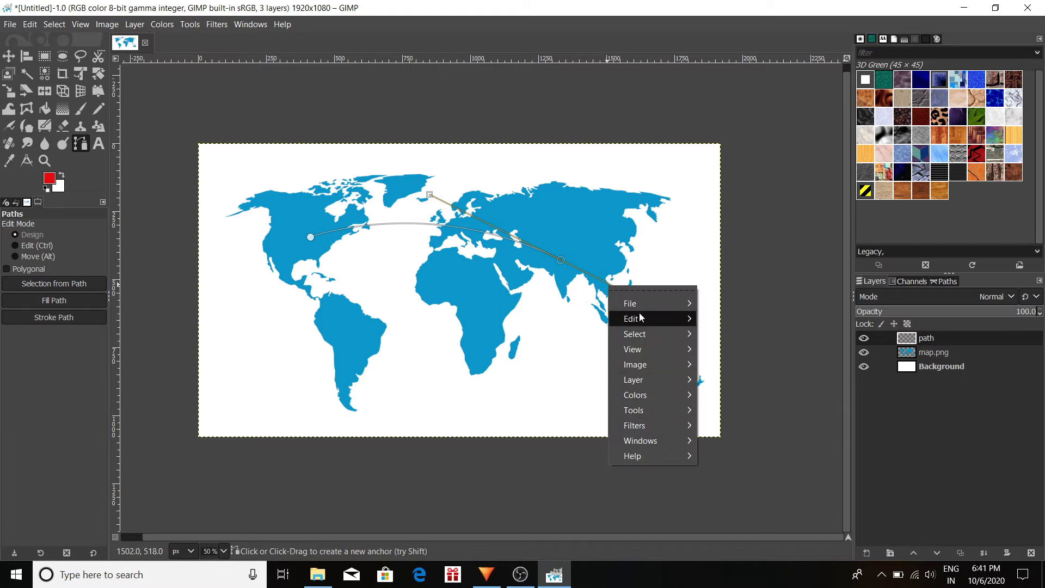
mouse_move(628, 317)
click(757, 494)
drag(732, 342, 639, 175)
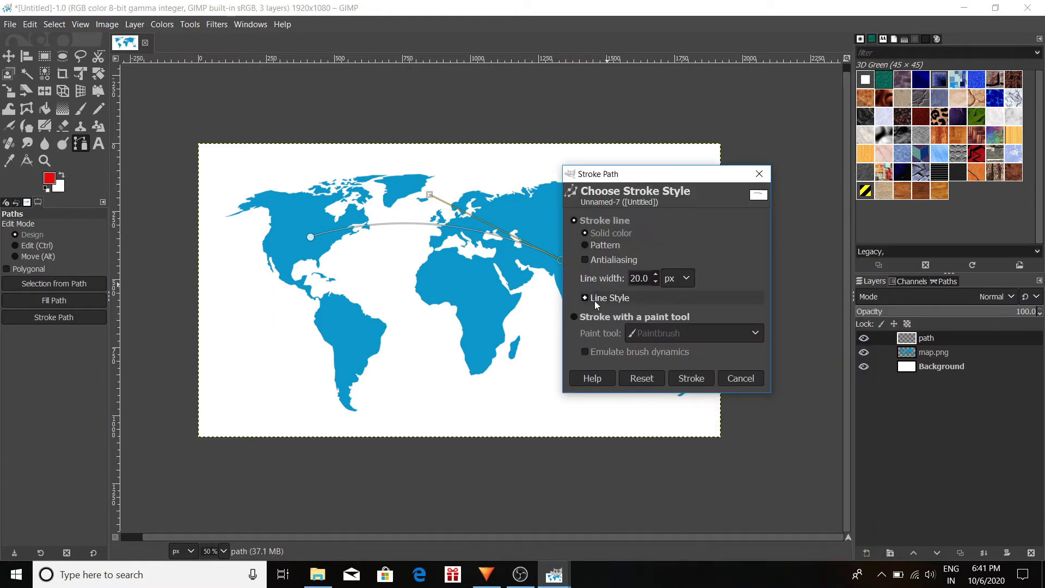
click(584, 298)
click(730, 374)
click(730, 509)
click(719, 457)
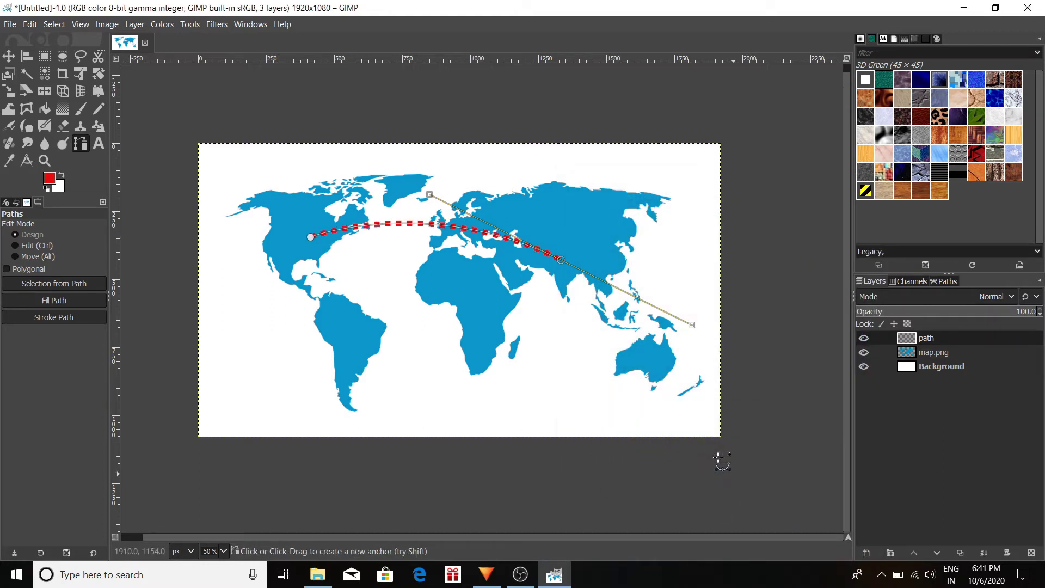
click(886, 364)
click(42, 59)
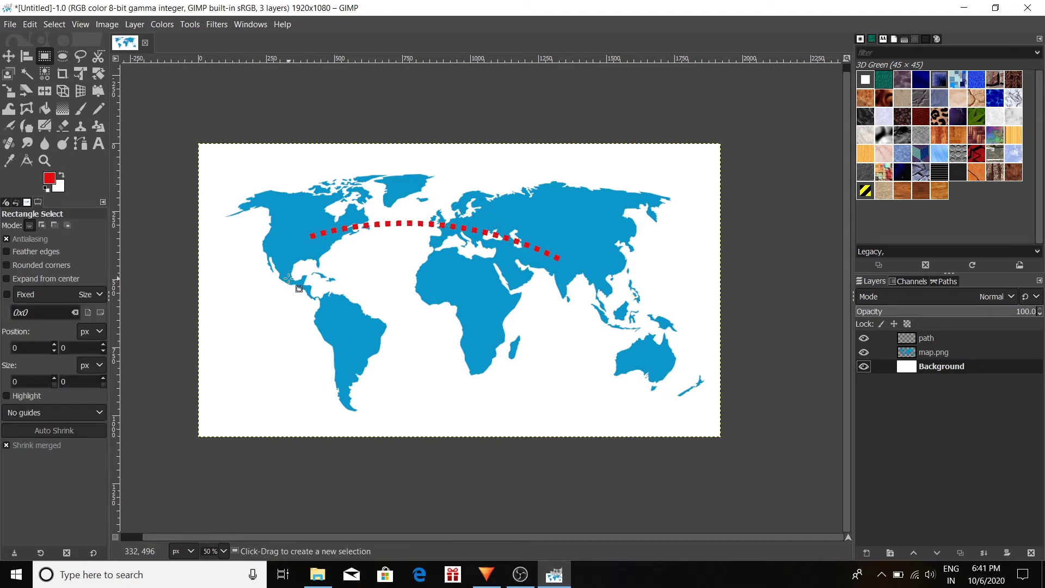
Hide the path layer and export the map on its white background to the Desktop as "plain map.jpg".
click(864, 338)
click(11, 25)
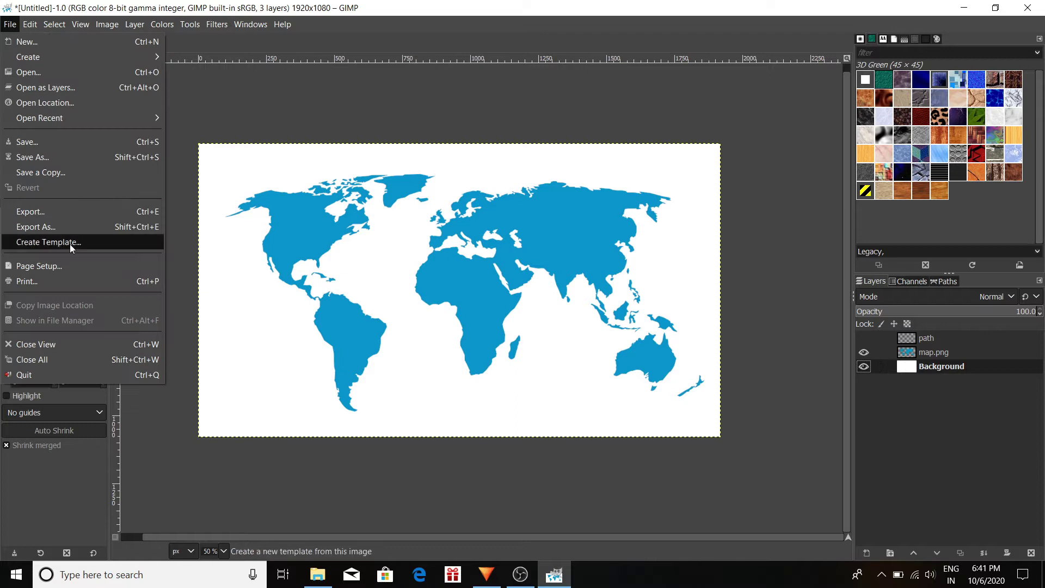
click(47, 213)
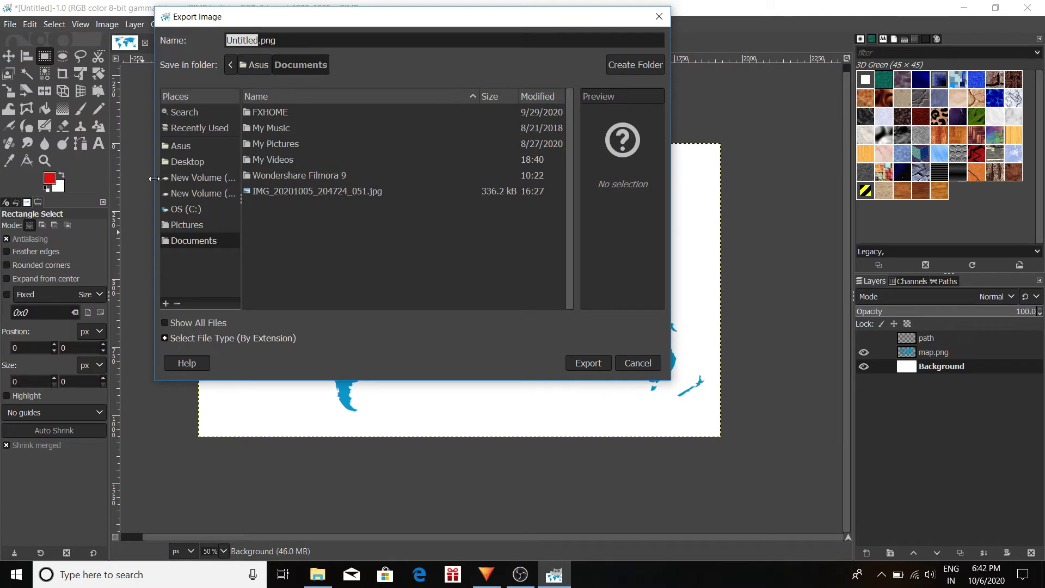
click(190, 162)
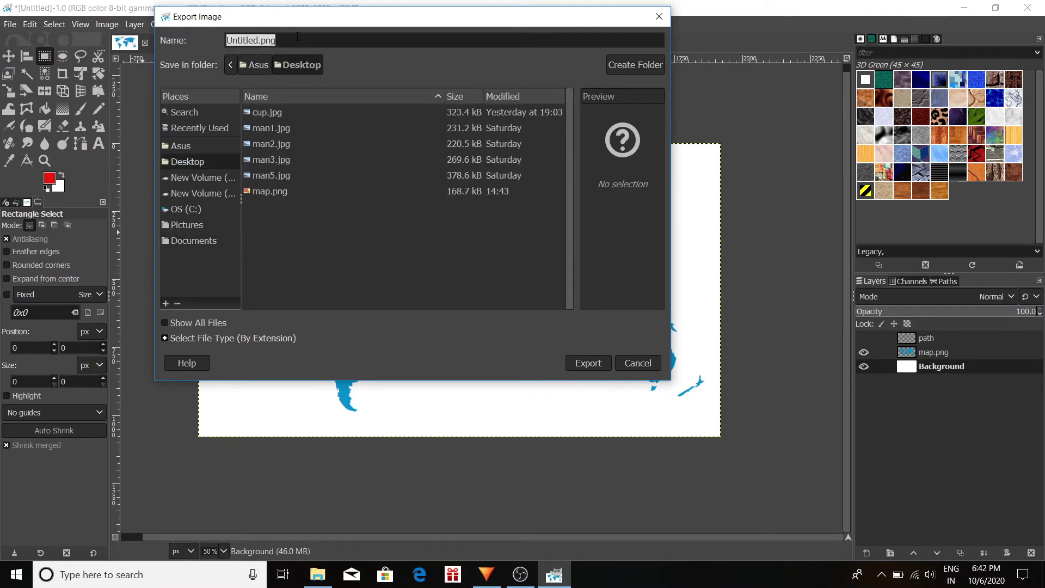
text(bla)
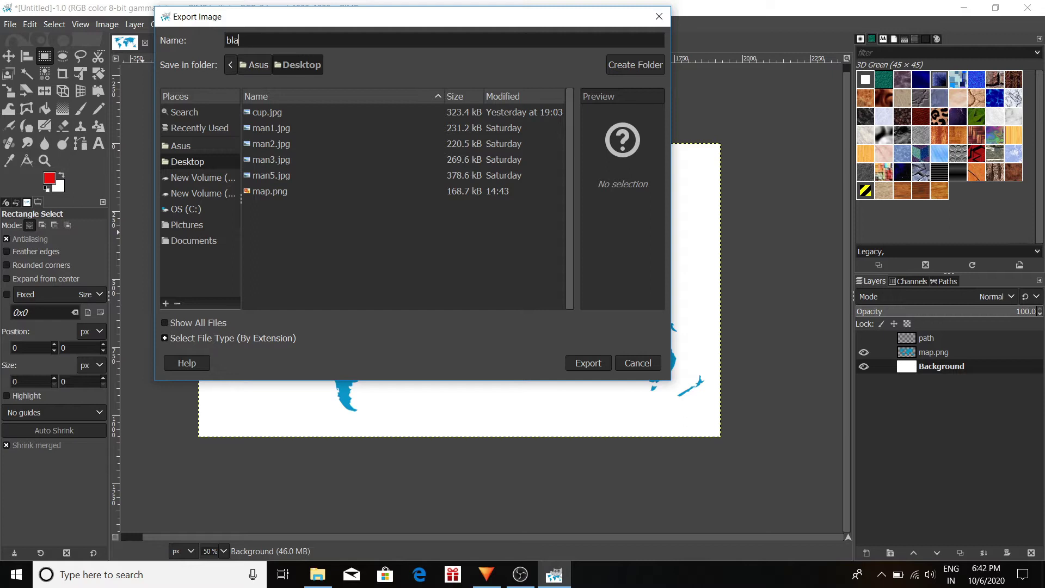
key(BackSpace)
key(BackSpace)
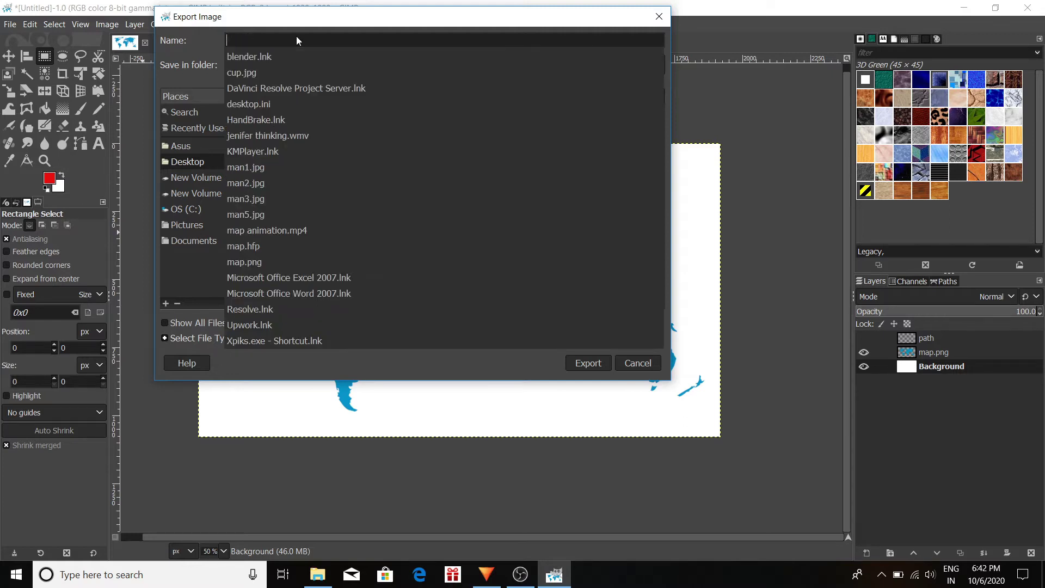
text(plain map.jpg)
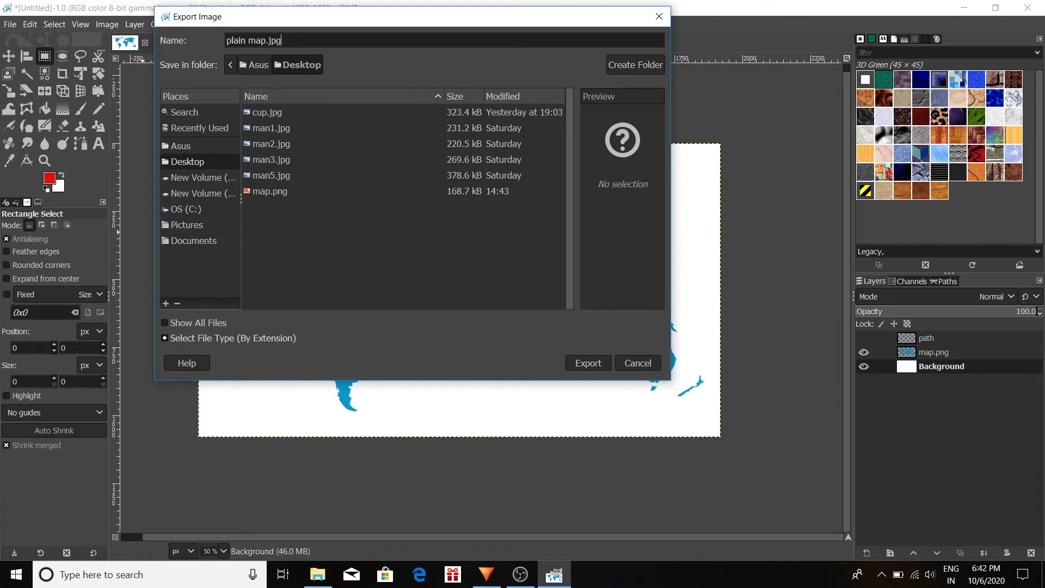
key(Return)
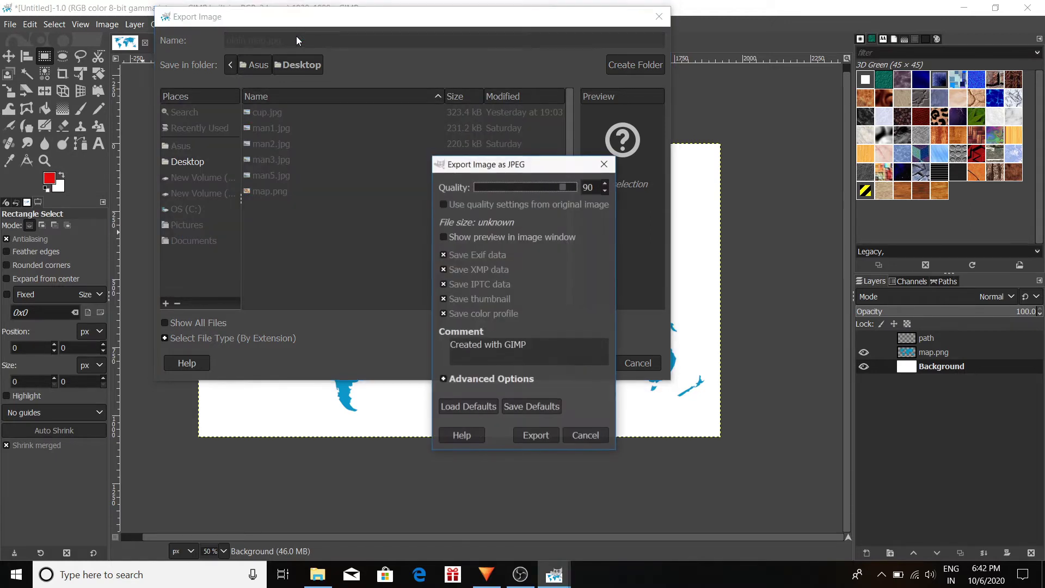
click(545, 434)
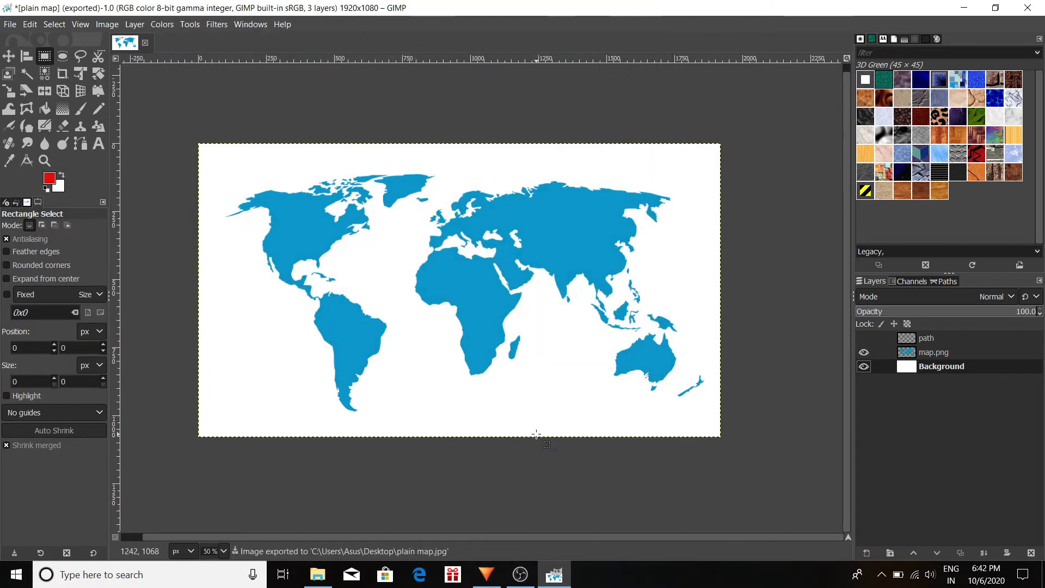
Show the path layer, hide the map.png and Background layers, and export the transparent image as path.png.
click(863, 338)
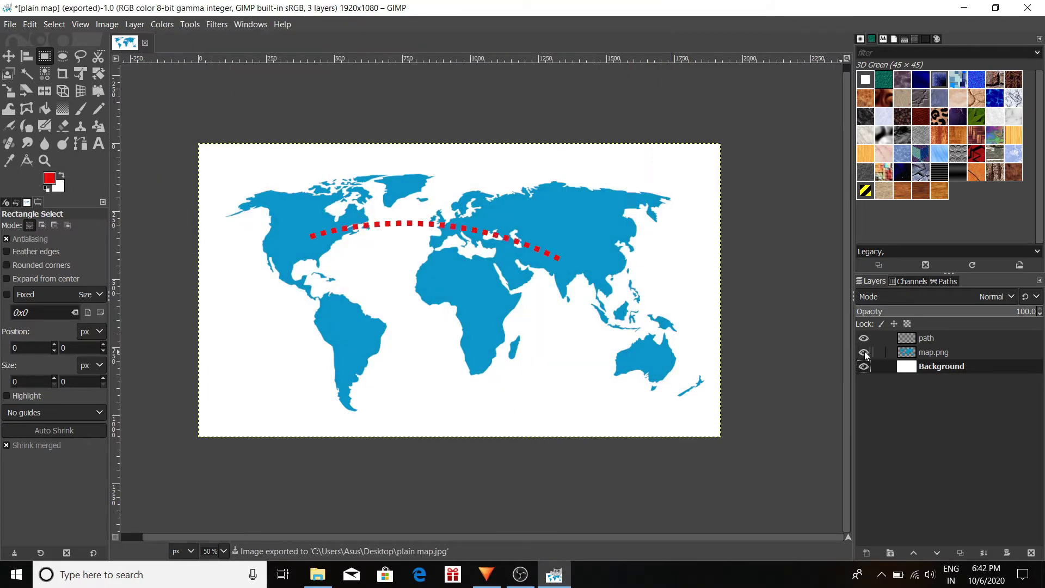
click(865, 352)
click(864, 367)
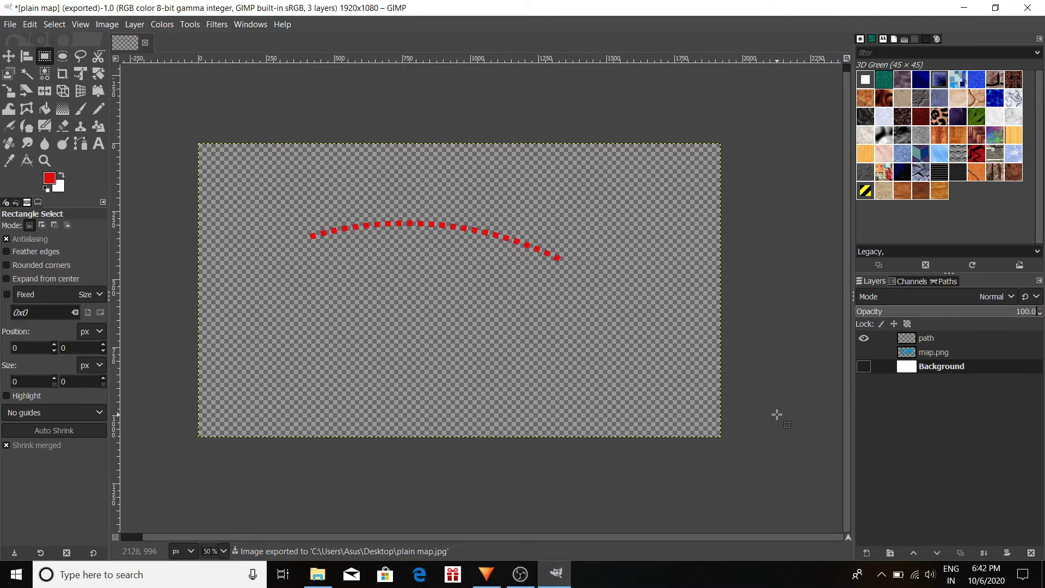
click(9, 25)
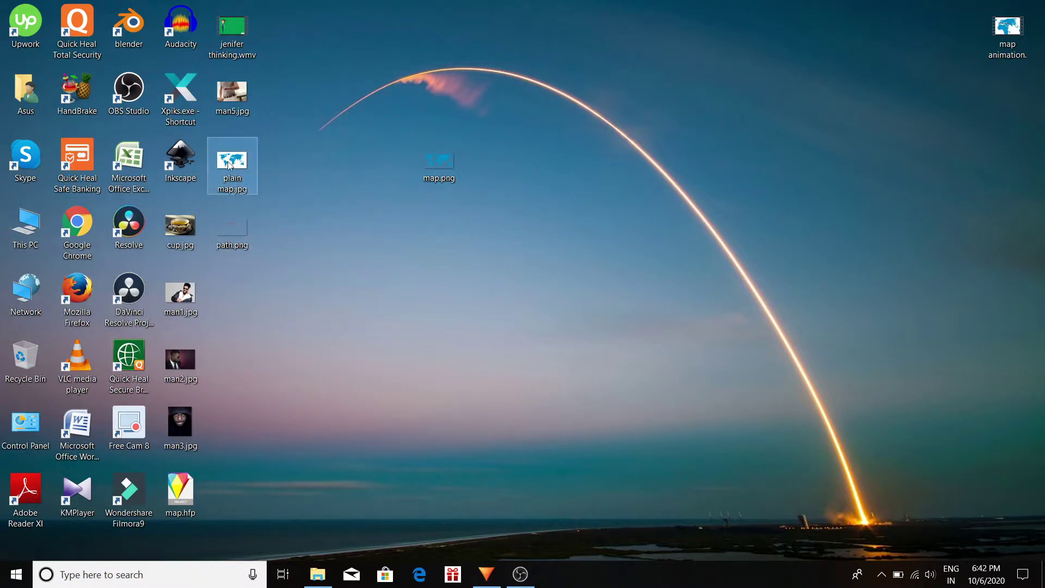
Move the two exported image files together on the desktop and view plain map.jpg in Photos.
drag(228, 166, 745, 166)
drag(235, 240, 780, 238)
double_click(743, 164)
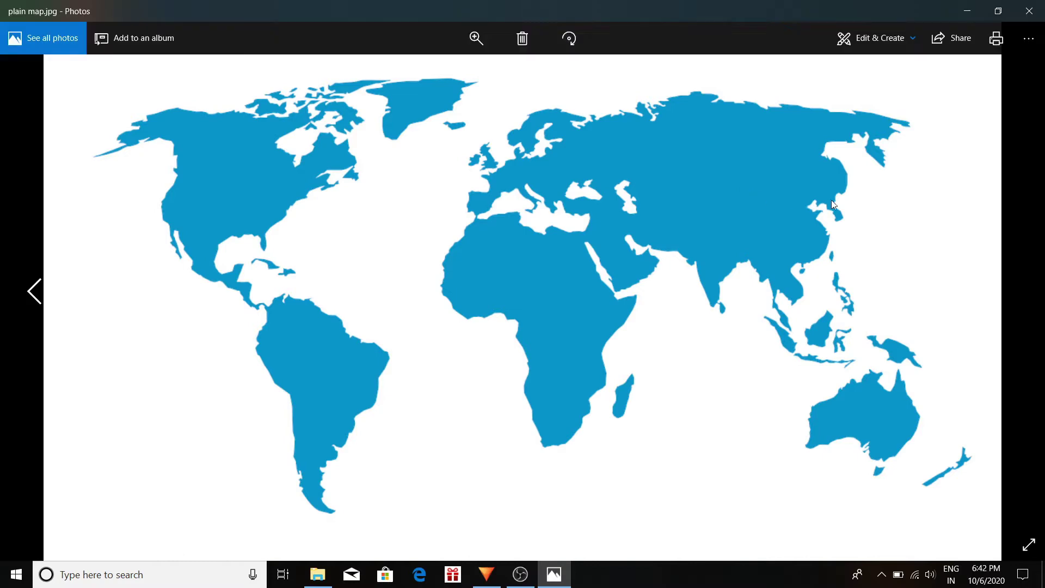
click(1027, 9)
Import path.png and plain map.jpg from the desktop into the HitFilm Express project media.
drag(796, 303, 710, 121)
drag(740, 164, 80, 172)
click(101, 246)
Create a composite shot with the 1080p Full HD @ 24 fps template and a 5-second duration.
click(139, 44)
click(546, 168)
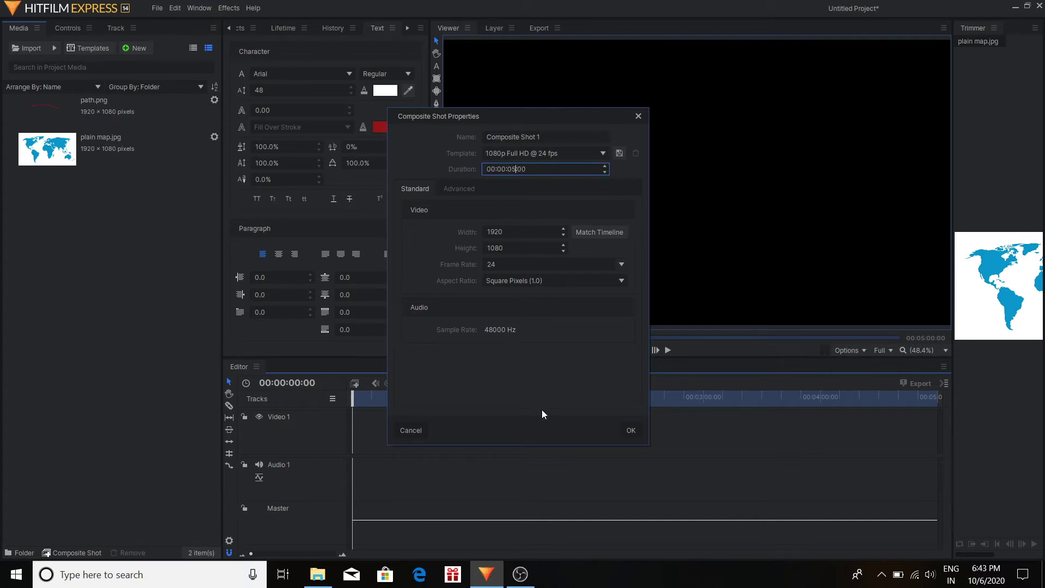
click(641, 434)
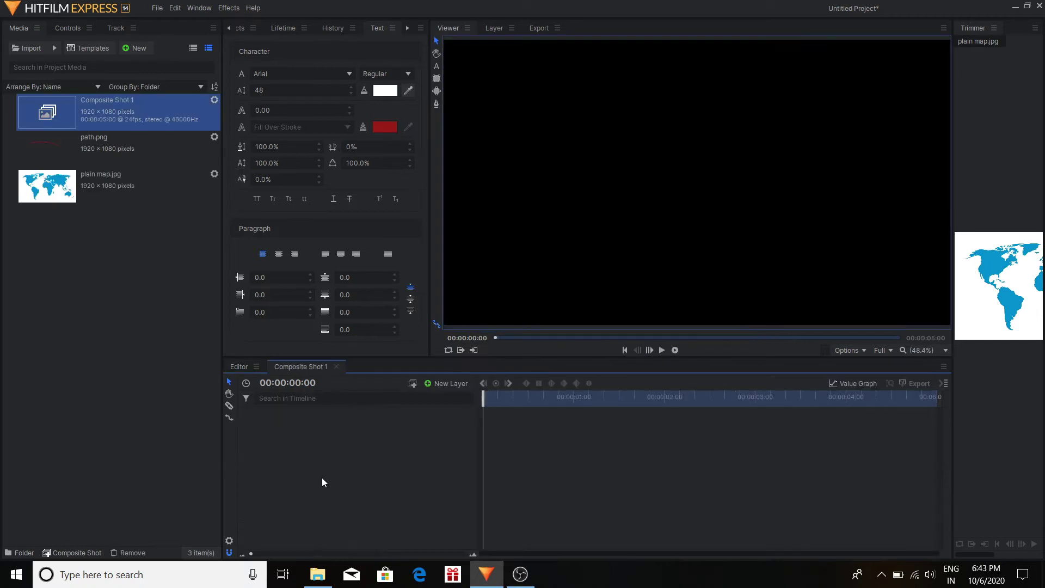
Add plain map.jpg and path.png to the composite shot timeline, with the path.png layer above the map.
drag(49, 186, 357, 415)
click(377, 479)
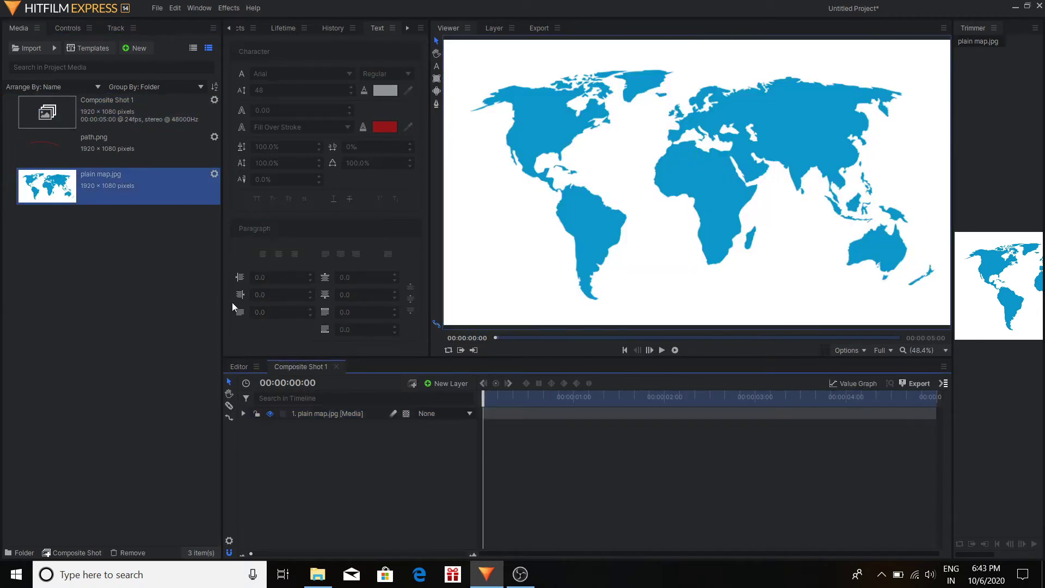
click(123, 145)
drag(273, 370, 295, 444)
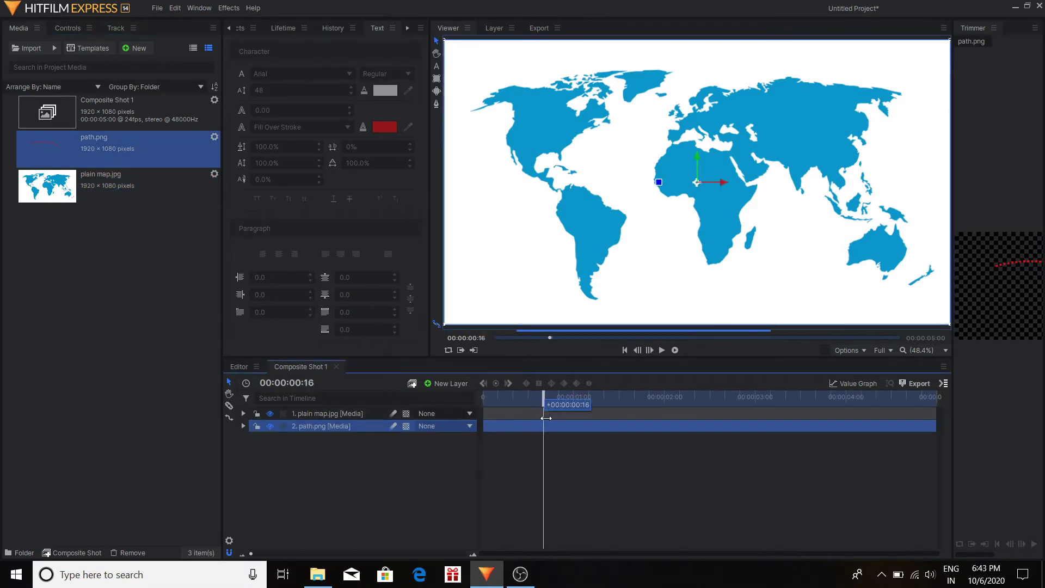
drag(341, 426, 483, 404)
click(367, 484)
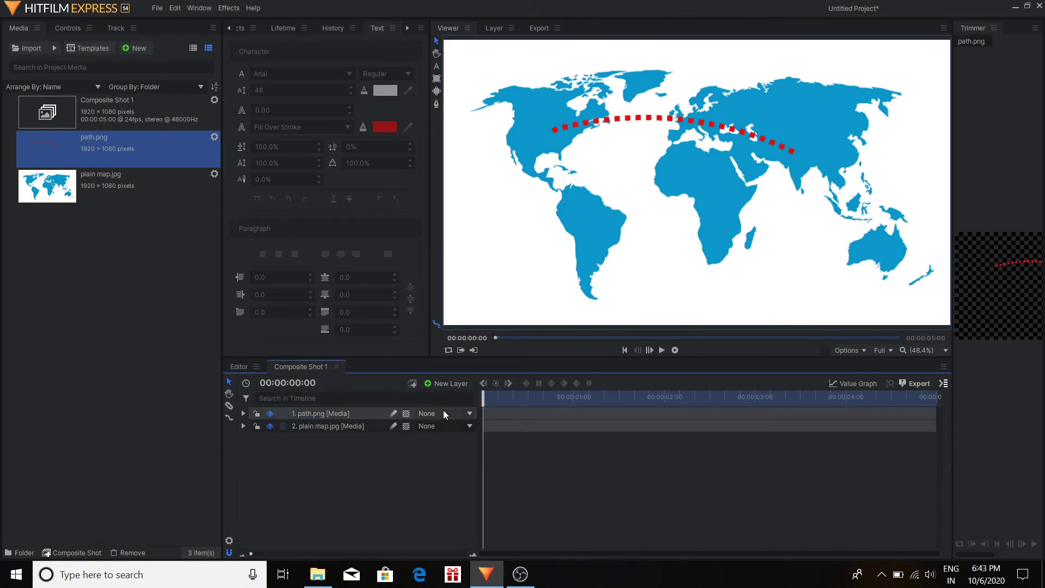
Draw a four-point freehand mask on the path.png layer just east of the dashed line's end in India.
click(319, 414)
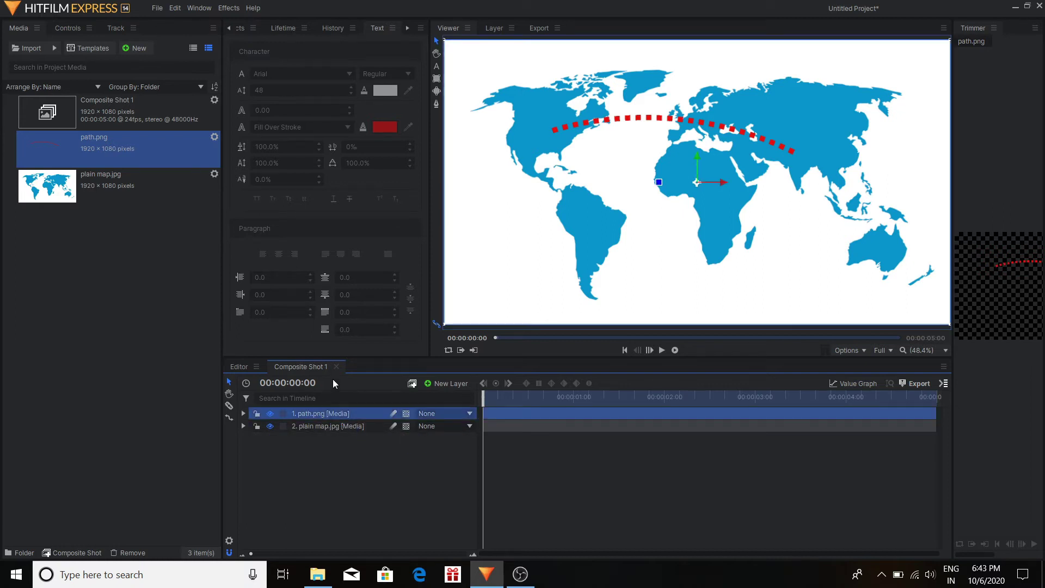
click(437, 107)
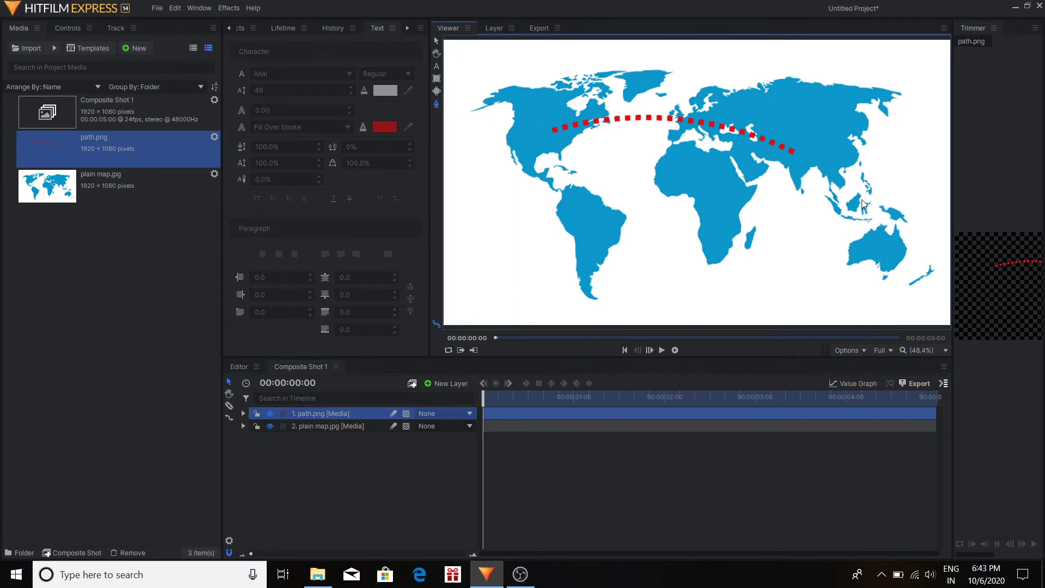
click(809, 137)
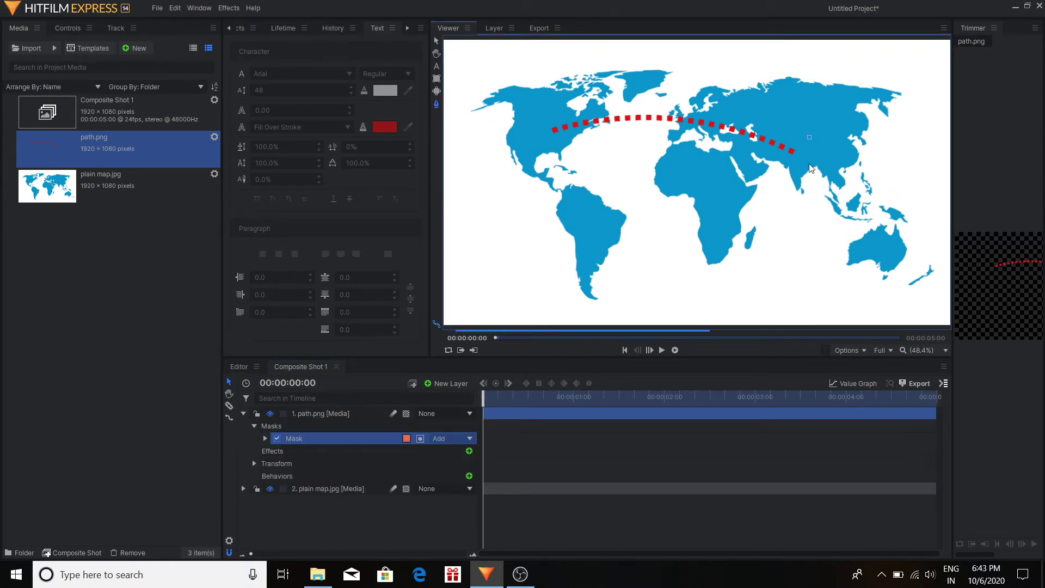
click(801, 185)
click(844, 184)
click(810, 138)
Keyframe the mask shape from the start and extend its western edge toward the Middle East at about 1 second.
click(265, 438)
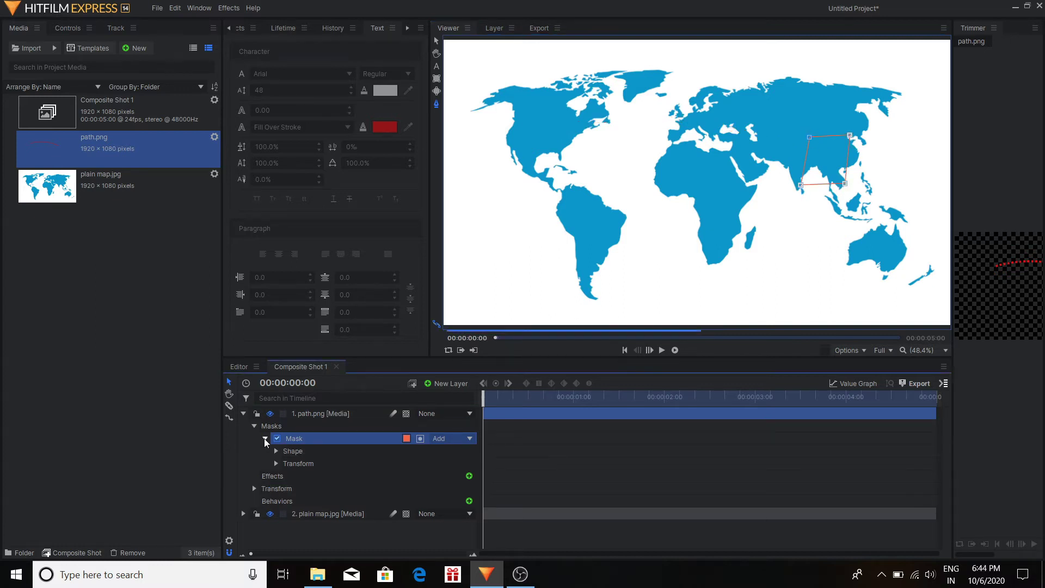
click(276, 464)
drag(482, 398, 577, 401)
click(299, 476)
drag(810, 137, 764, 117)
drag(801, 185, 752, 180)
Extend the mask's western edge along the dashed line to Western Europe, adjusting its points at about 1.6 and 2 seconds.
drag(579, 398, 627, 401)
drag(765, 117, 722, 102)
drag(628, 397, 668, 397)
drag(751, 180, 665, 162)
drag(722, 101, 675, 86)
Extend the mask's western edge across the Atlantic past the line's start in North America, adjusting it at about 2.6, 3.1 and 3.6 seconds.
drag(692, 397, 721, 396)
drag(665, 162, 606, 151)
drag(674, 87, 595, 75)
click(766, 396)
drag(606, 151, 560, 163)
drag(595, 76, 527, 85)
drag(764, 397, 808, 397)
drag(560, 163, 525, 179)
Collapse the path.png layer and play the composite shot from near the start to check the dashed line's reveal.
click(490, 397)
click(663, 350)
click(662, 350)
click(243, 414)
click(493, 448)
click(491, 397)
click(661, 351)
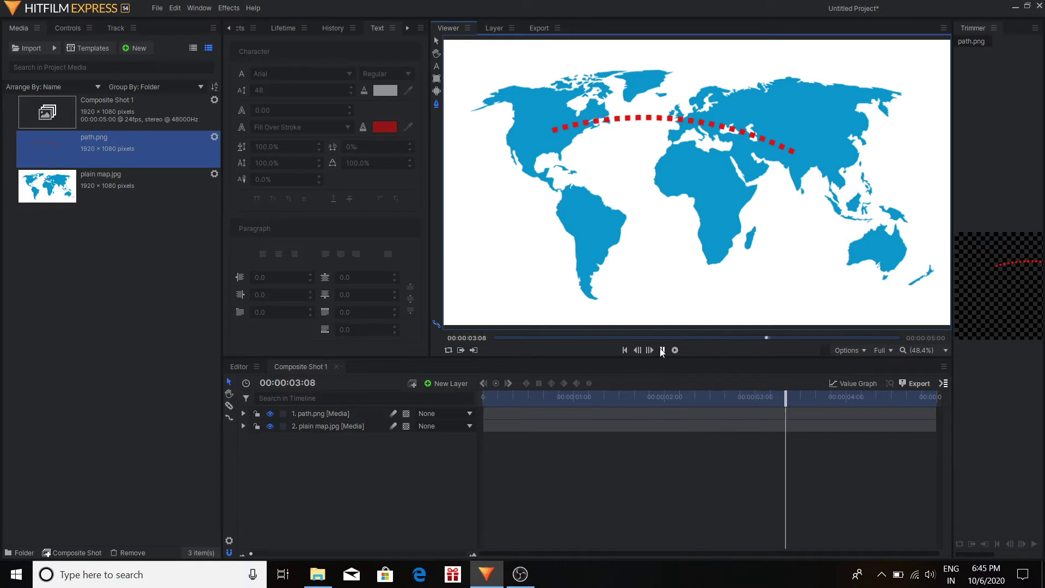
click(662, 351)
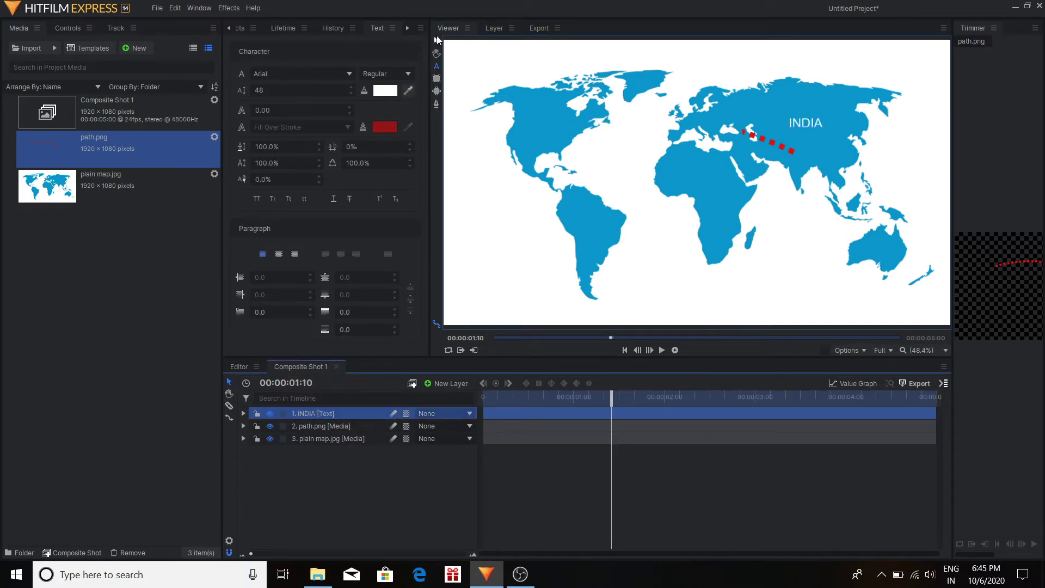
Place an INDIA text label over Asia beside the eastern end of the dashed line.
click(437, 41)
click(244, 413)
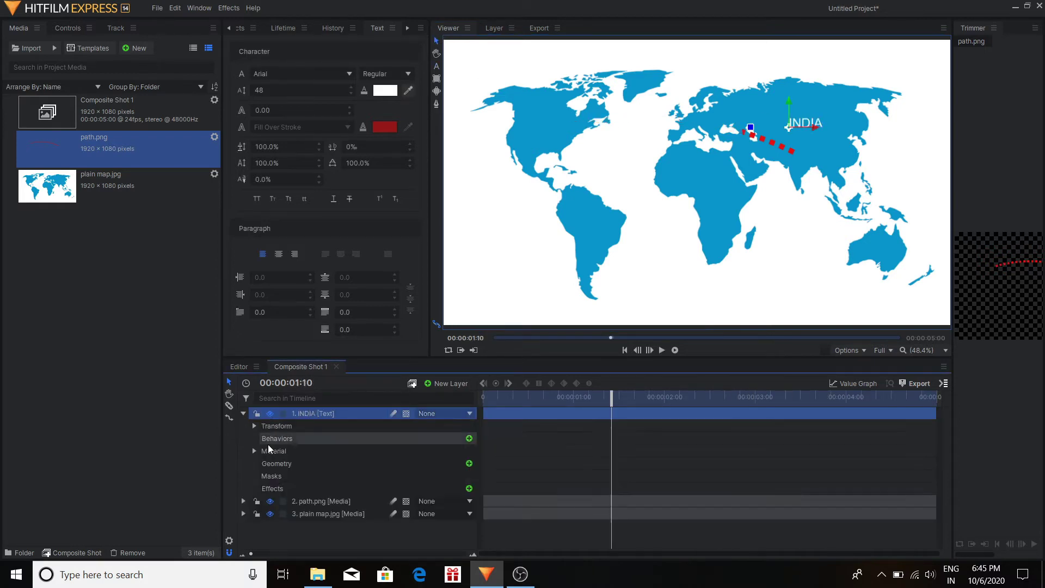
click(254, 426)
drag(445, 451, 477, 450)
drag(466, 450, 476, 441)
drag(789, 129, 810, 141)
Set the INDIA text's font style to Bold and collapse its layer.
double_click(812, 140)
click(386, 74)
click(381, 109)
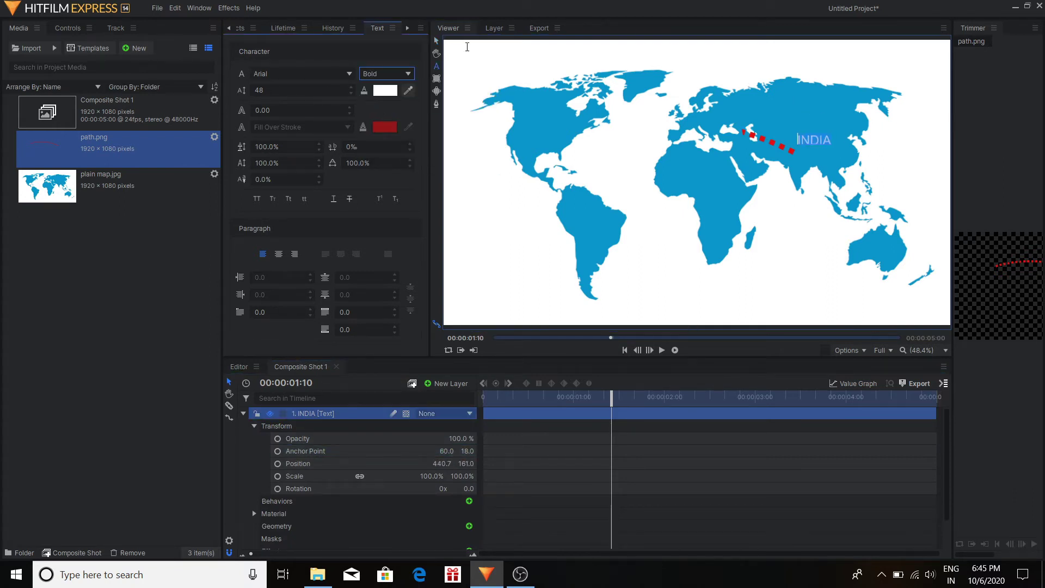
double_click(813, 140)
click(386, 74)
click(376, 99)
click(386, 73)
click(369, 104)
click(243, 413)
click(331, 500)
Duplicate the INDIA text layer and rename the copy NEW YORK.
click(319, 413)
key(ctrl+d)
double_click(319, 413)
text(NEW YORK)
key(Return)
Move the duplicated label over North America, aligning it above the dashed line's western end at about 3.6 seconds.
click(436, 41)
drag(813, 140, 533, 110)
drag(612, 397, 809, 438)
drag(534, 88, 534, 94)
Replace the duplicated label's text with NEW YORK and make it smaller and Bold.
click(437, 66)
double_click(535, 116)
text(NEW YORK)
drag(588, 116, 518, 114)
drag(272, 90, 259, 90)
click(386, 73)
click(371, 108)
click(318, 425)
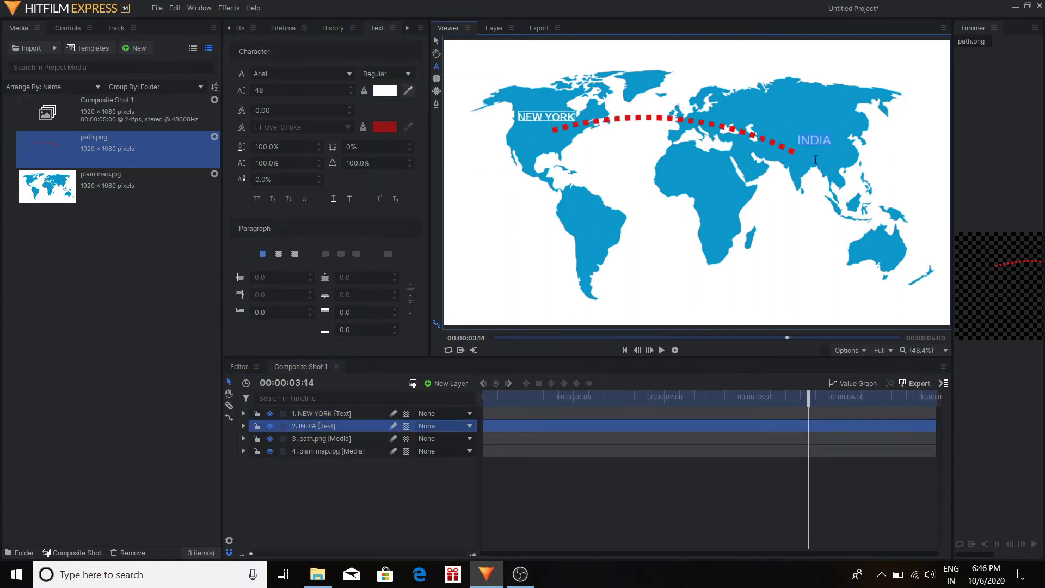
Scrub Composite Shot 1 from the start to check the labels and route reveal, and try to save the project.
click(492, 398)
drag(492, 404, 462, 400)
click(436, 41)
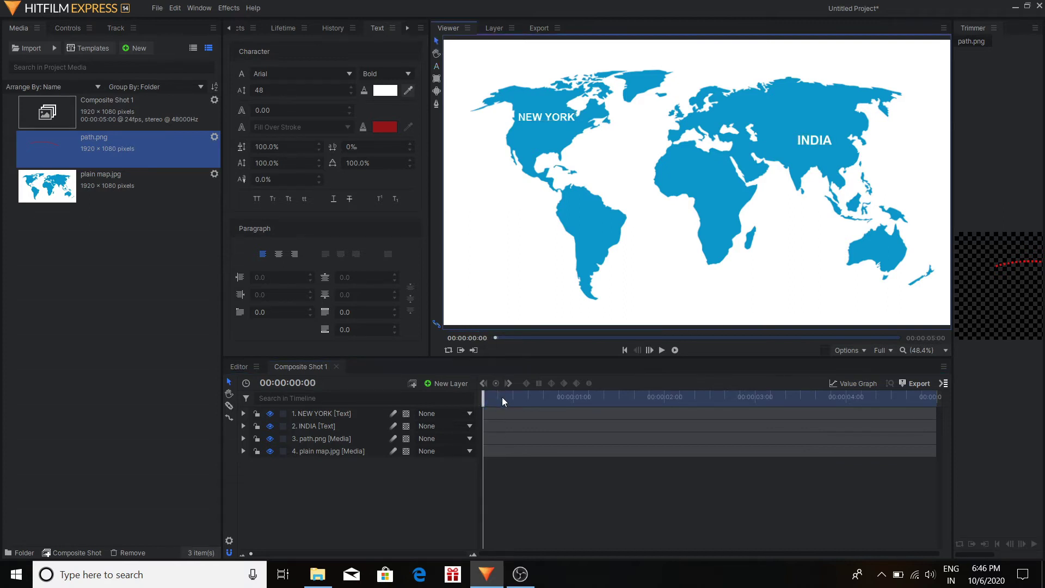
drag(484, 396, 760, 460)
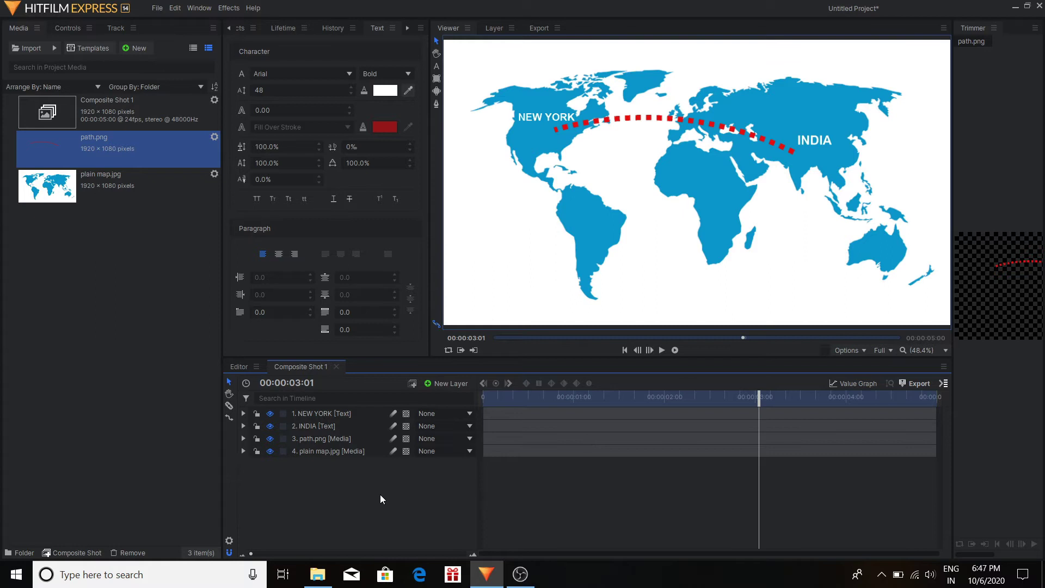
key(ctrl+s)
click(474, 304)
click(498, 396)
Create a 1920 × 1080, 24 fps composite shot named BACKGROUND.
click(137, 49)
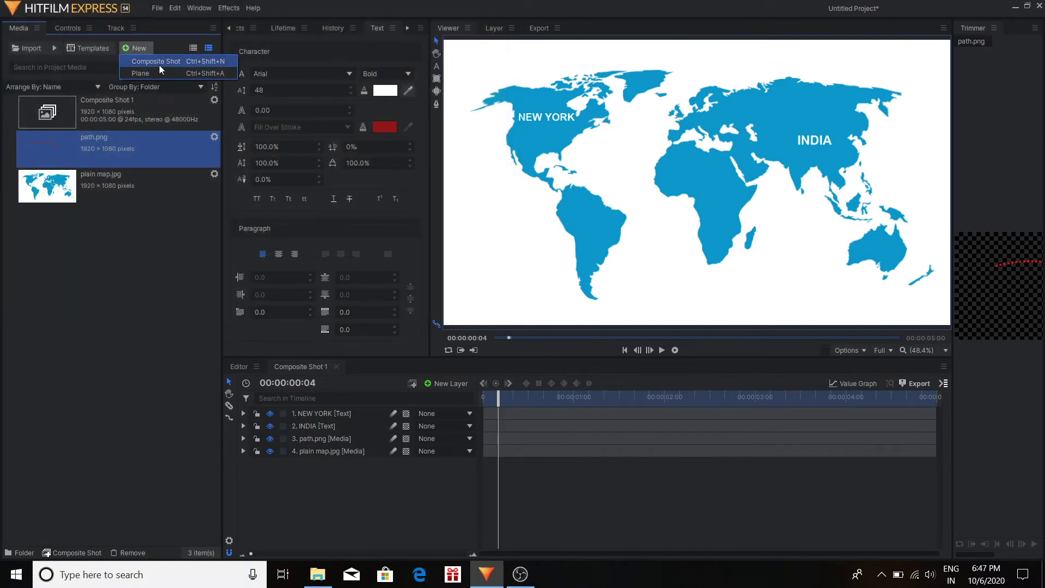
click(159, 64)
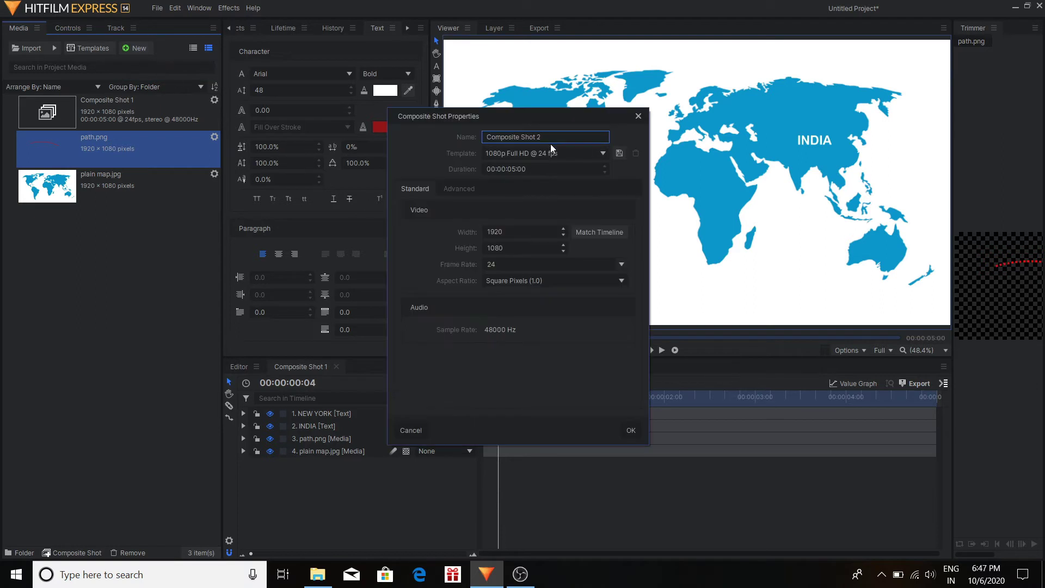
key(ctrl+a)
text(BACKGROUND)
key(Return)
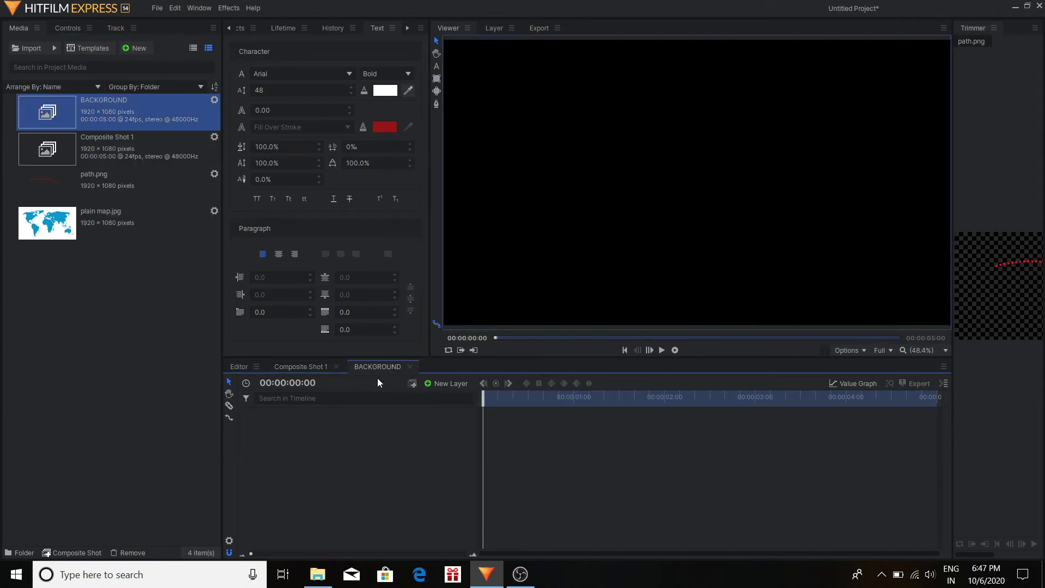
Import floor-1256804_1920.jpg from the Youtube folder on drive E and add it to the BACKGROUND composite shot.
click(317, 574)
click(65, 283)
double_click(164, 233)
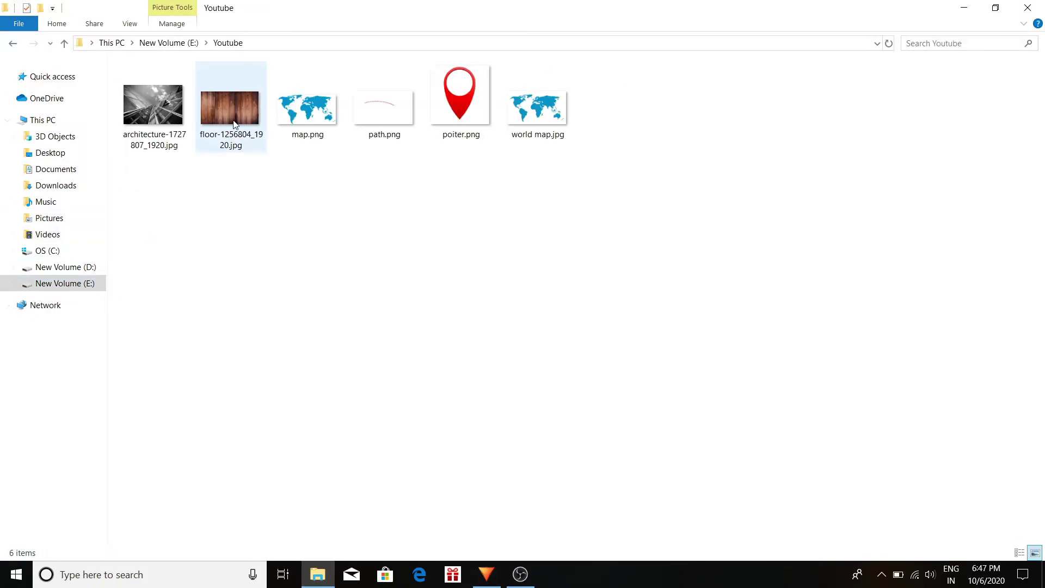
drag(232, 139, 88, 326)
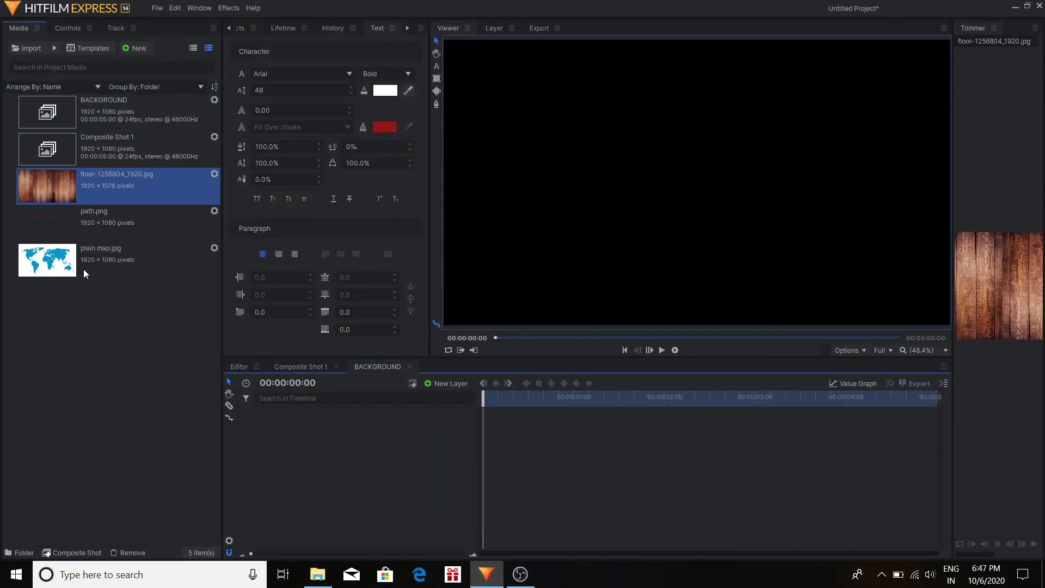
drag(161, 286, 343, 465)
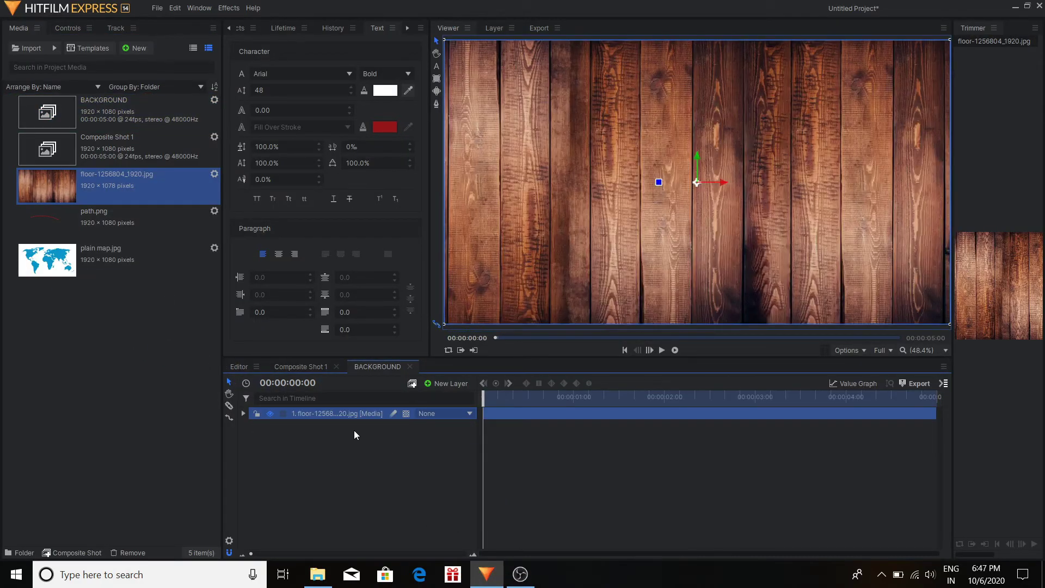
Add Composite Shot 1 above the wooden floor layer and scale it to 72%.
drag(129, 148, 301, 413)
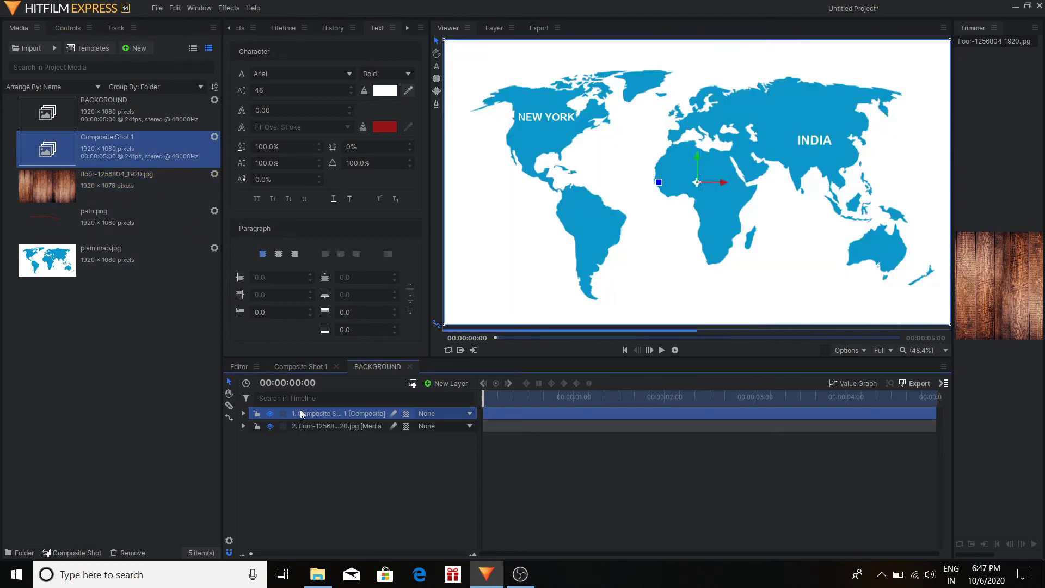
click(243, 414)
click(253, 451)
drag(431, 500, 415, 500)
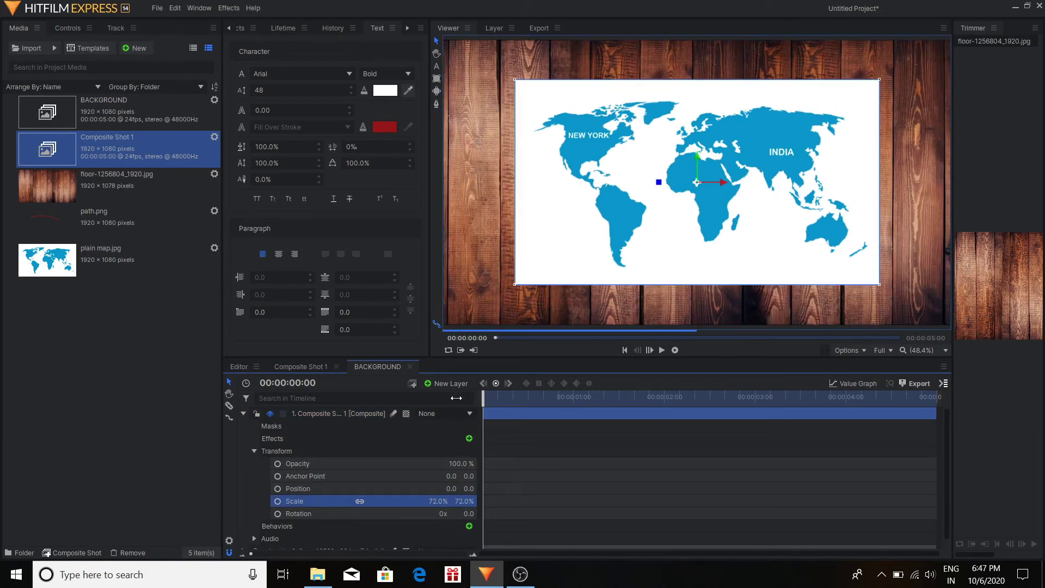
Play the BACKGROUND composite shot to check the map animation over the wooden floor, and collapse the map layer.
click(661, 351)
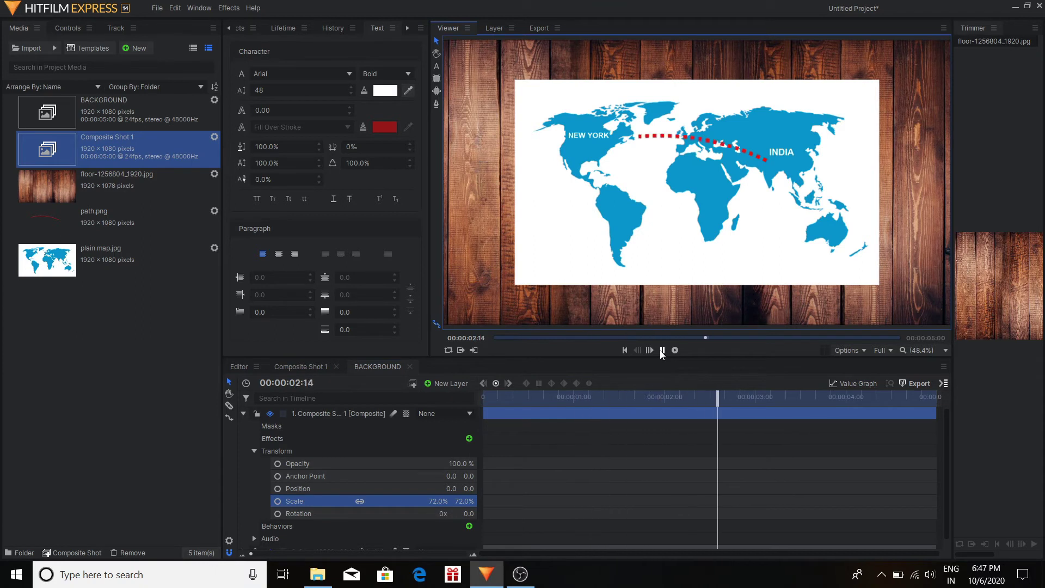
click(662, 351)
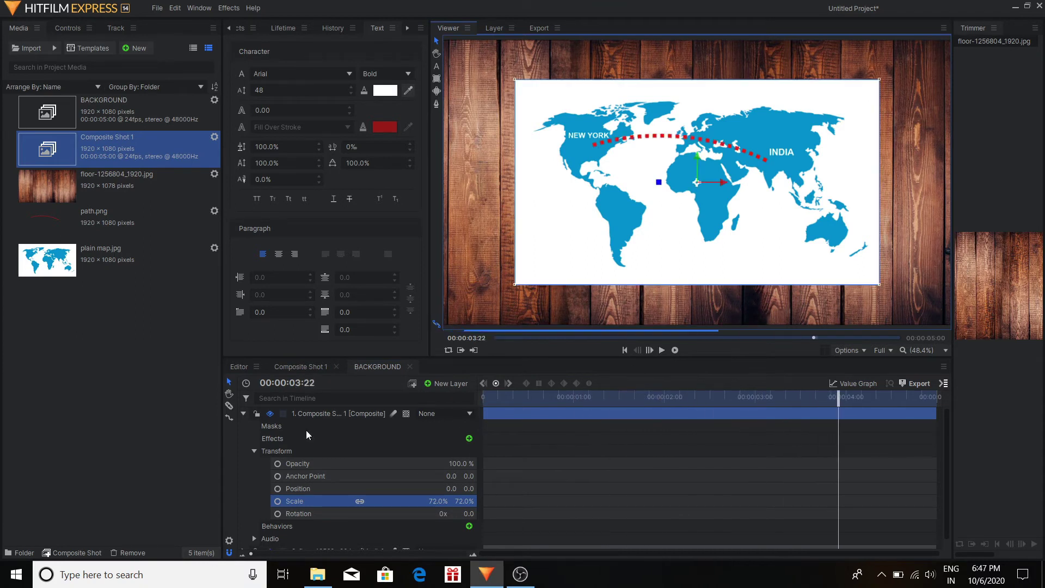
click(244, 413)
Apply the Drop Shadow effect to the path.png layer in Composite Shot 1.
click(300, 367)
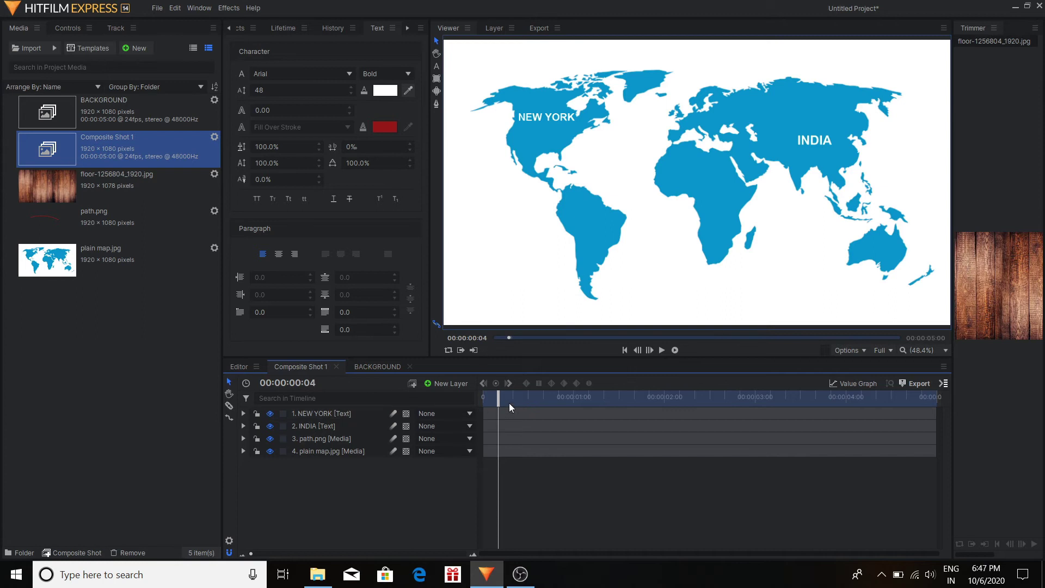
drag(501, 401, 589, 417)
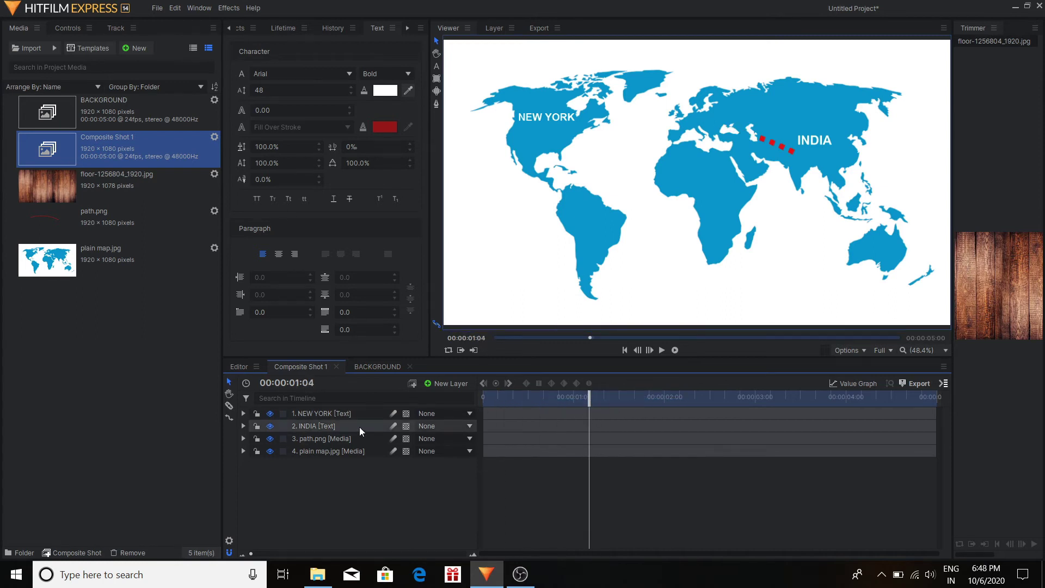
click(318, 438)
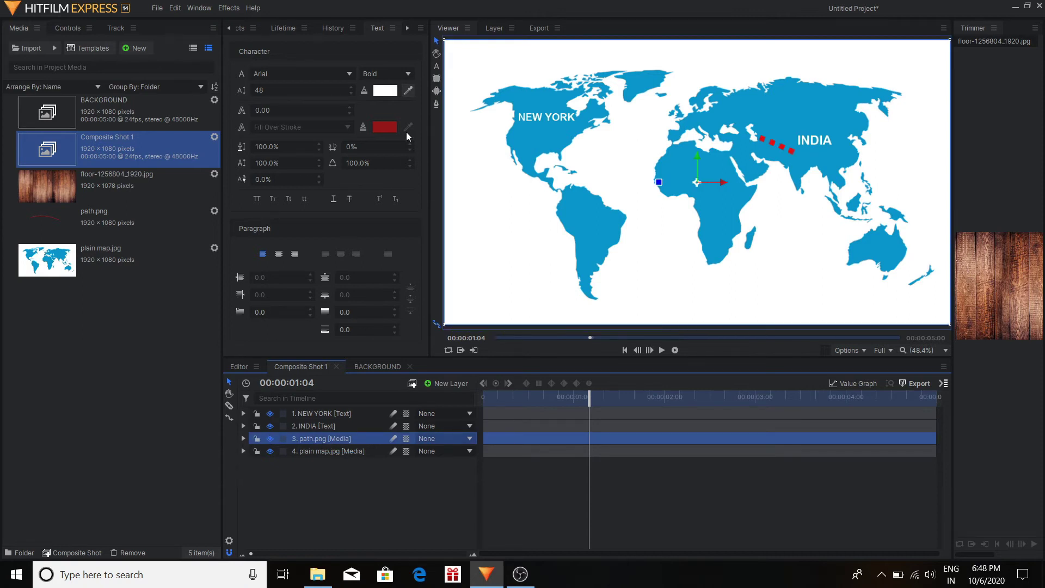
click(257, 29)
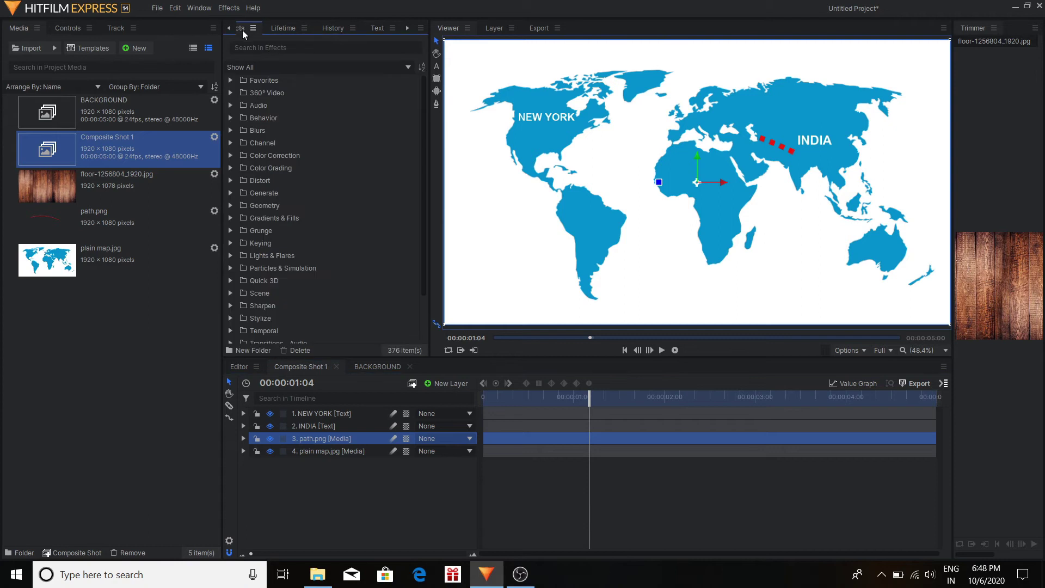
click(270, 48)
text(DROP)
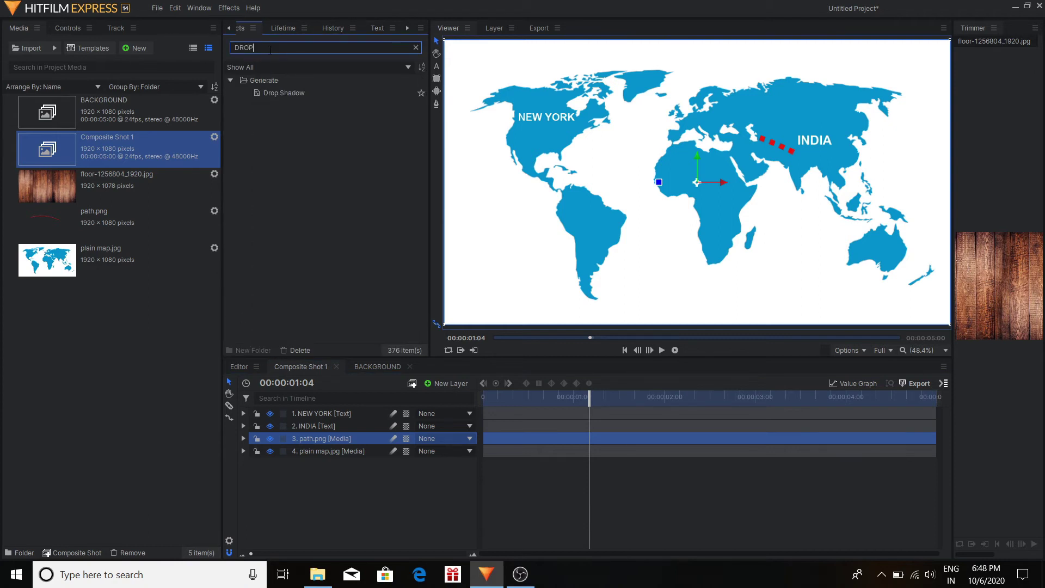
click(301, 94)
drag(314, 437, 314, 439)
Set the path's drop shadow distance to 14.5 px, check it on the full route, and collapse the layer.
scroll(315, 509, down, 1)
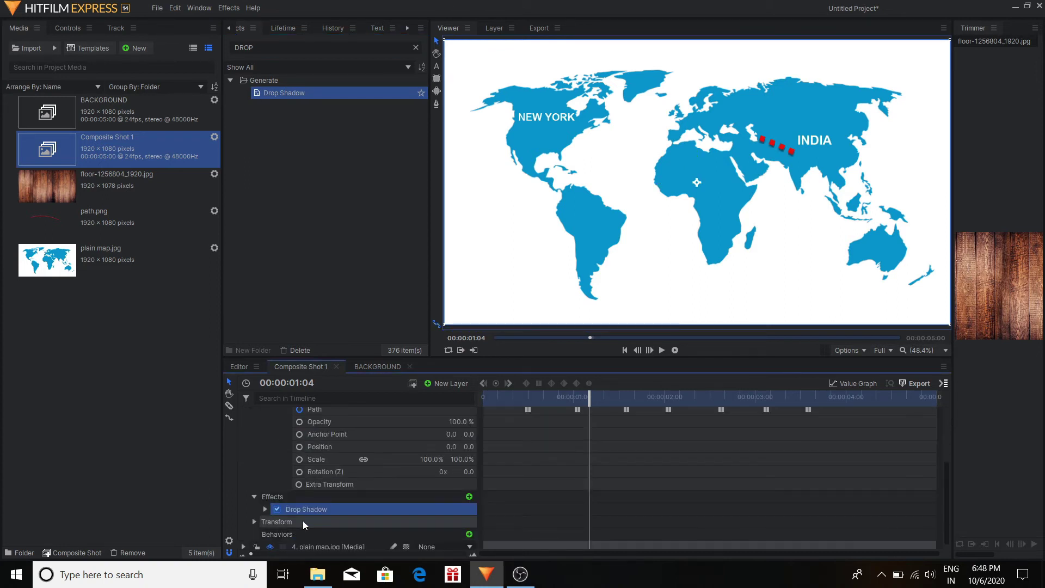
click(266, 509)
scroll(456, 532, down, 1)
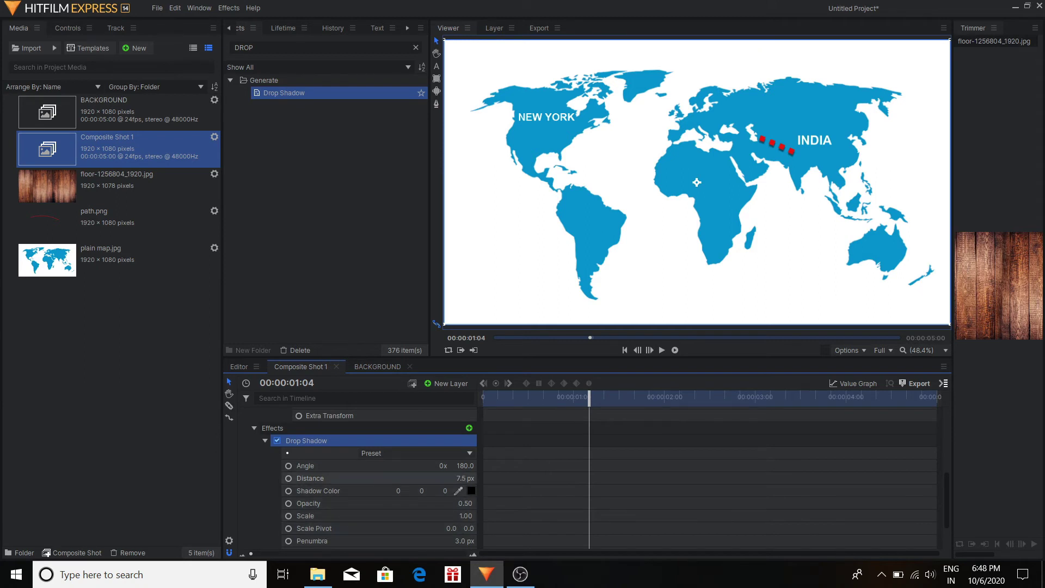
drag(464, 478, 471, 478)
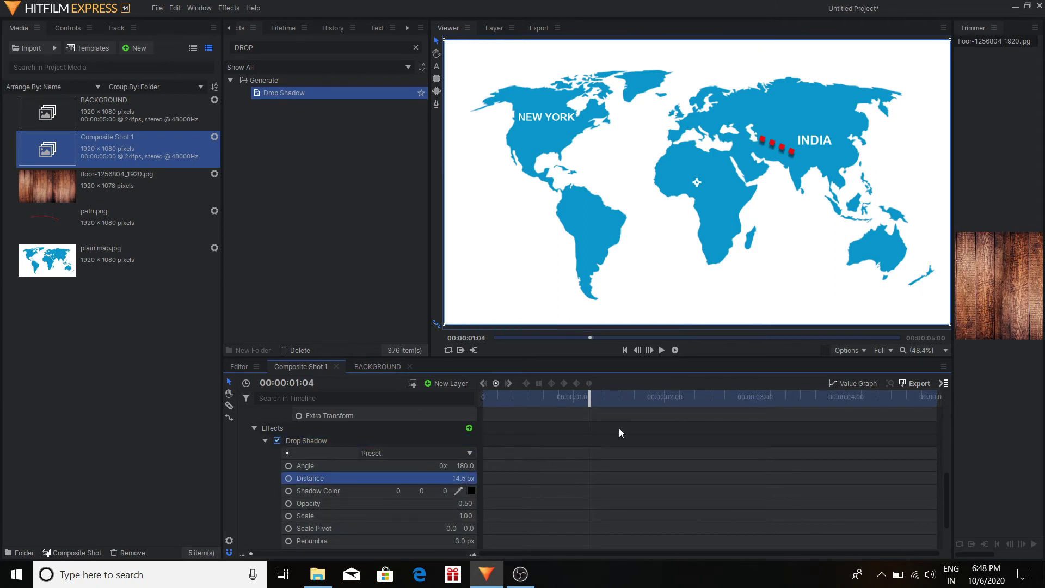
drag(587, 396, 811, 436)
scroll(294, 428, up, 5)
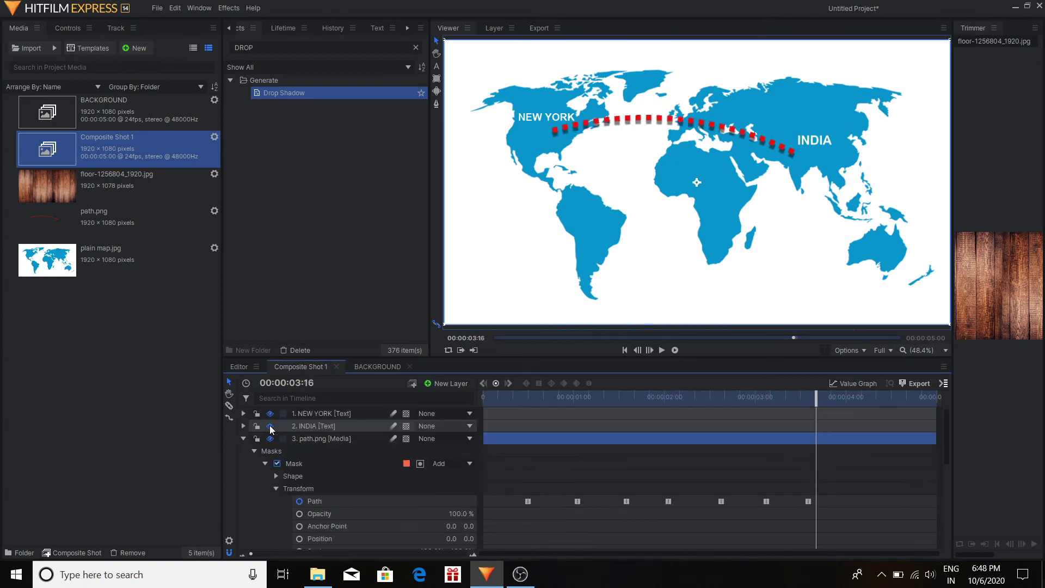
click(245, 437)
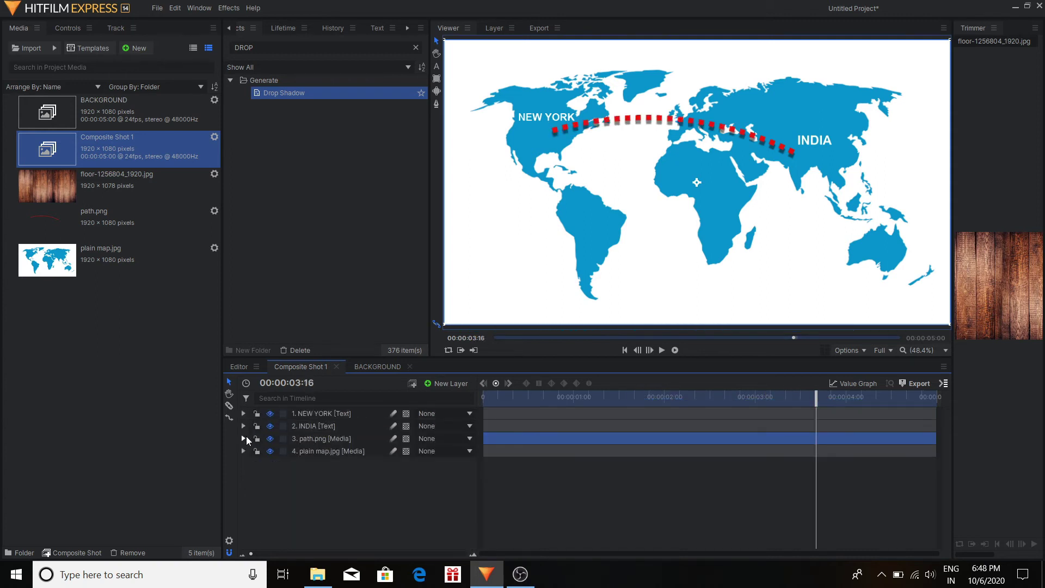
Tilt the map layer counterclockwise over the wooden floor in the BACKGROUND composite shot.
click(375, 365)
drag(659, 196, 657, 196)
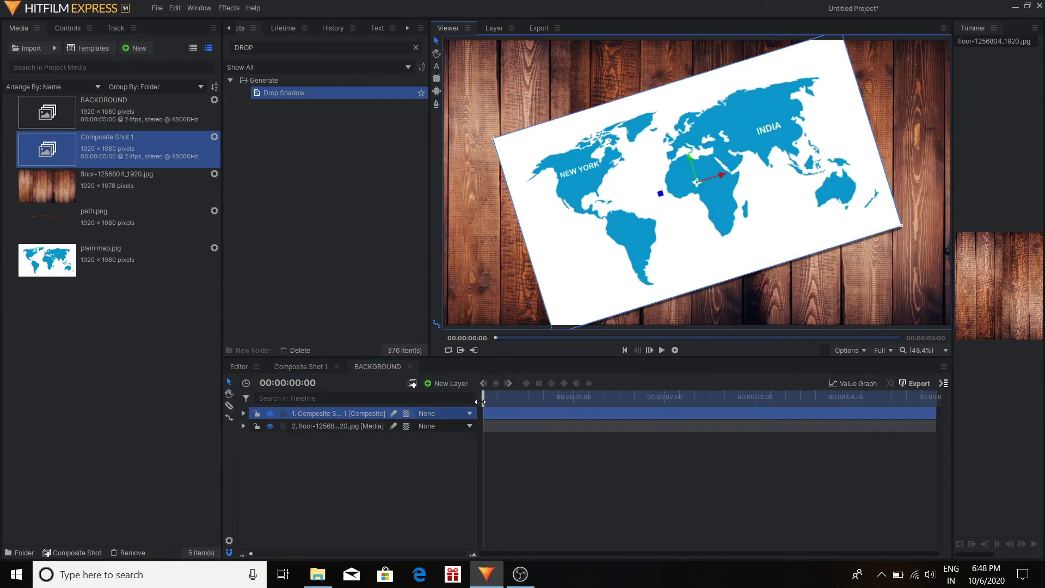
click(381, 496)
Play and scrub the BACKGROUND composite shot to check the route reveal on the tilted map.
click(661, 351)
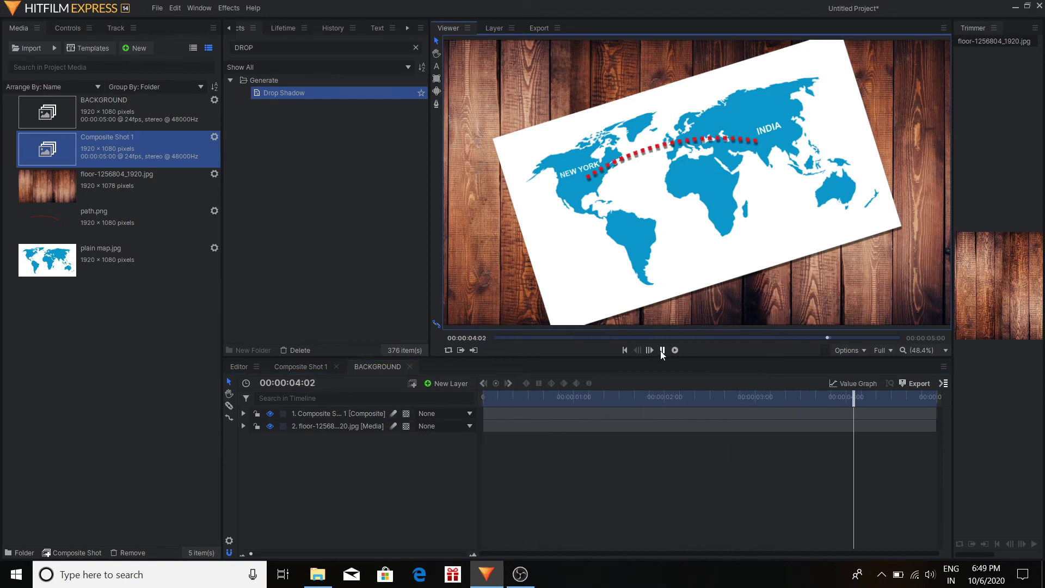
click(490, 399)
drag(496, 400, 587, 400)
click(662, 351)
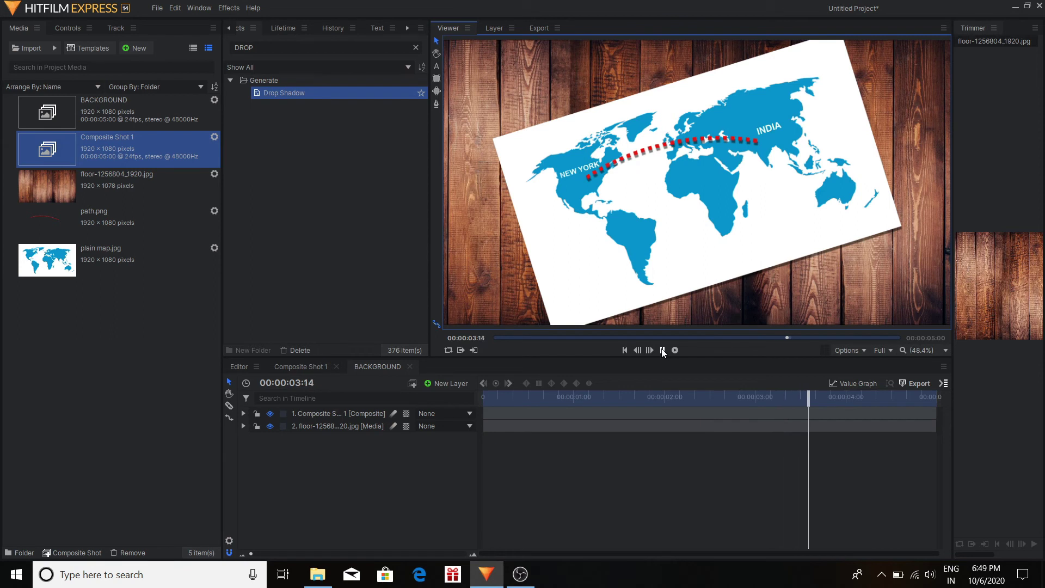
click(662, 351)
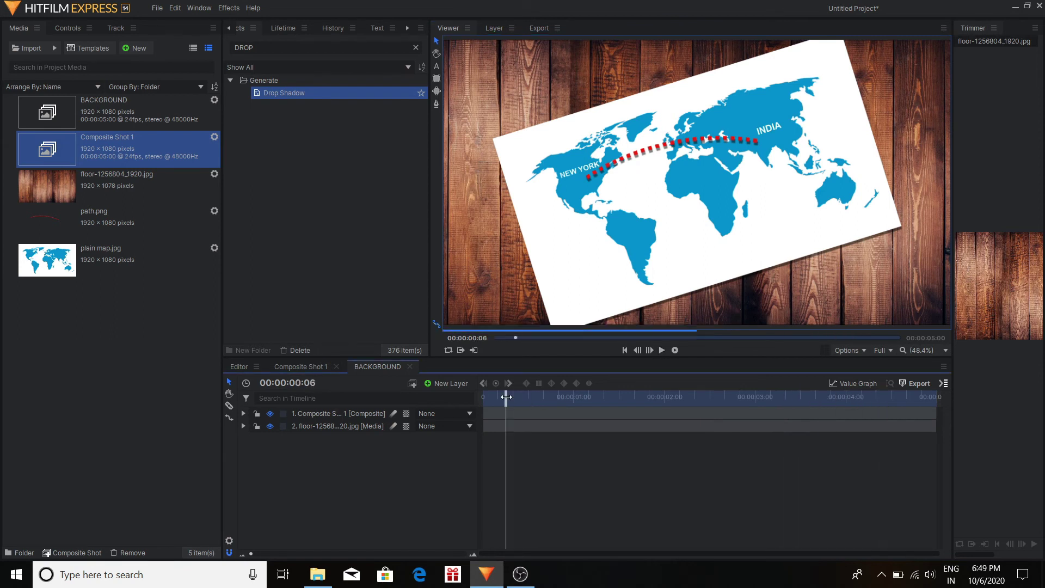
click(507, 396)
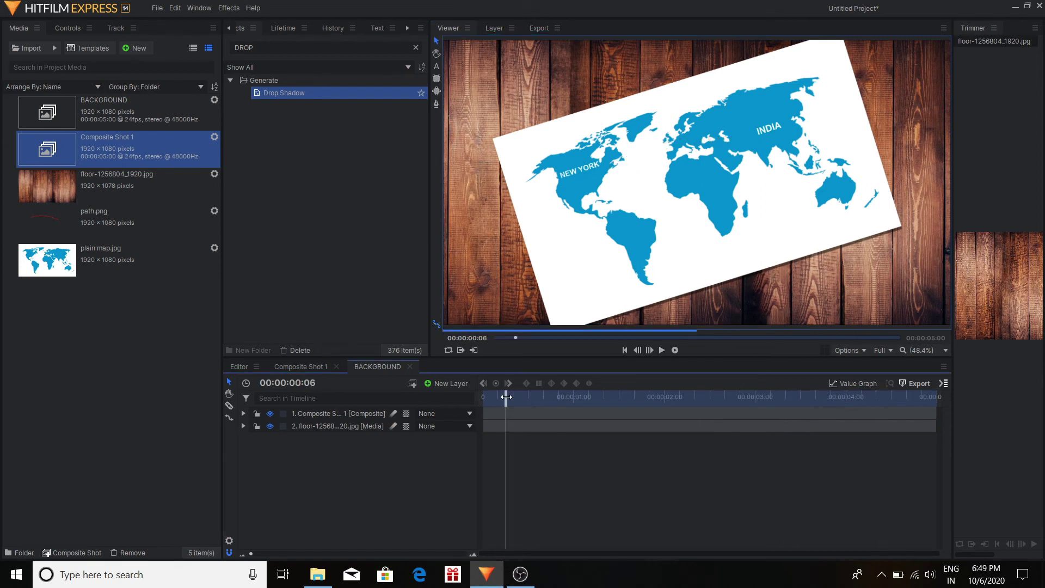
Create a 1920 × 1080, 24 fps composite shot named FINAL.
click(138, 48)
click(150, 63)
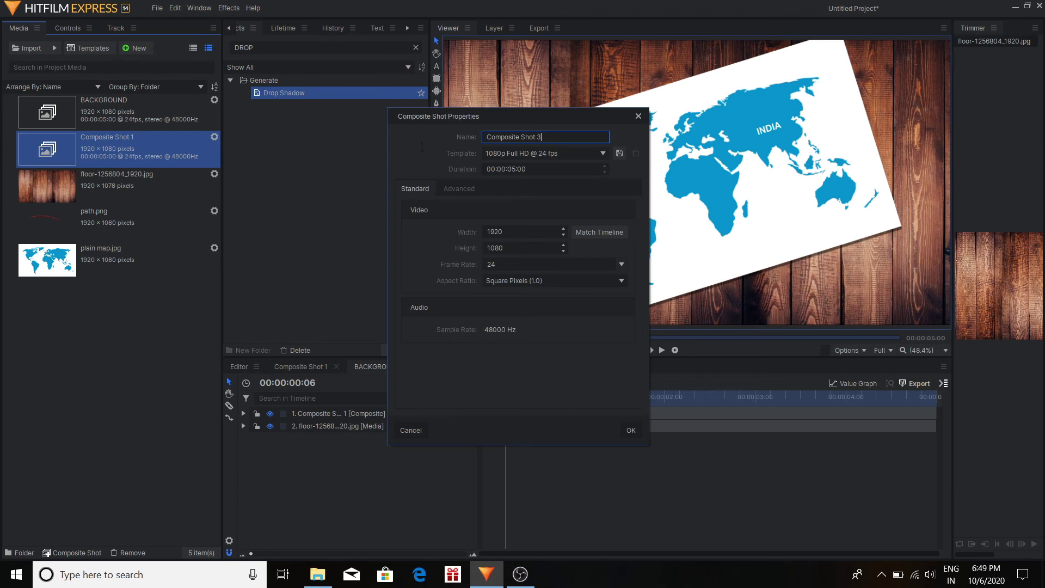
key(ctrl+a)
text(FINAL)
key(Return)
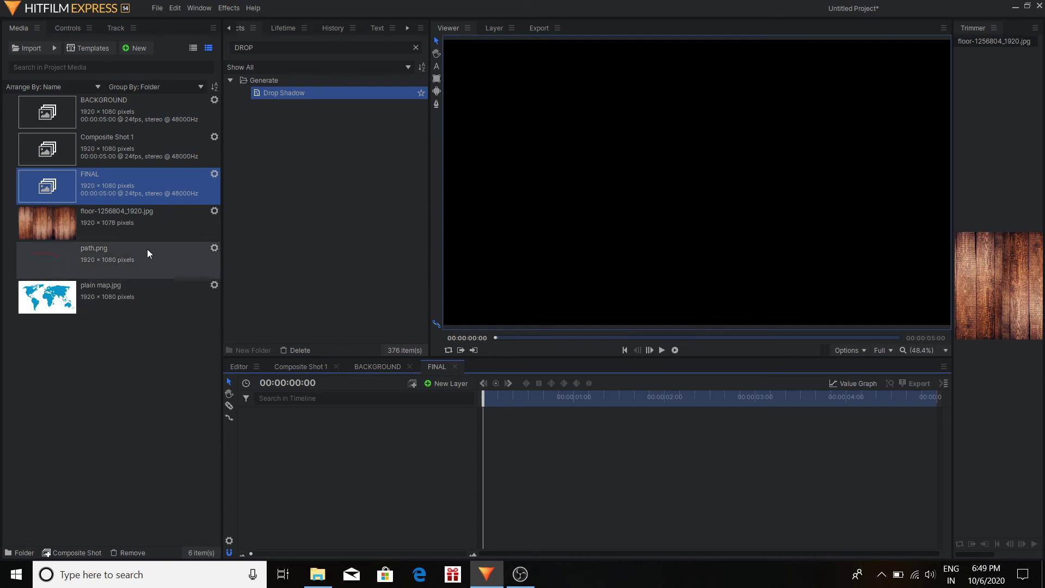
Add the BACKGROUND composite shot to the FINAL timeline and return the playhead to the start.
drag(115, 102, 293, 450)
mouse_move(490, 402)
mouse_down()
mouse_move(714, 432)
mouse_move(510, 423)
mouse_move(410, 467)
mouse_up()
click(410, 467)
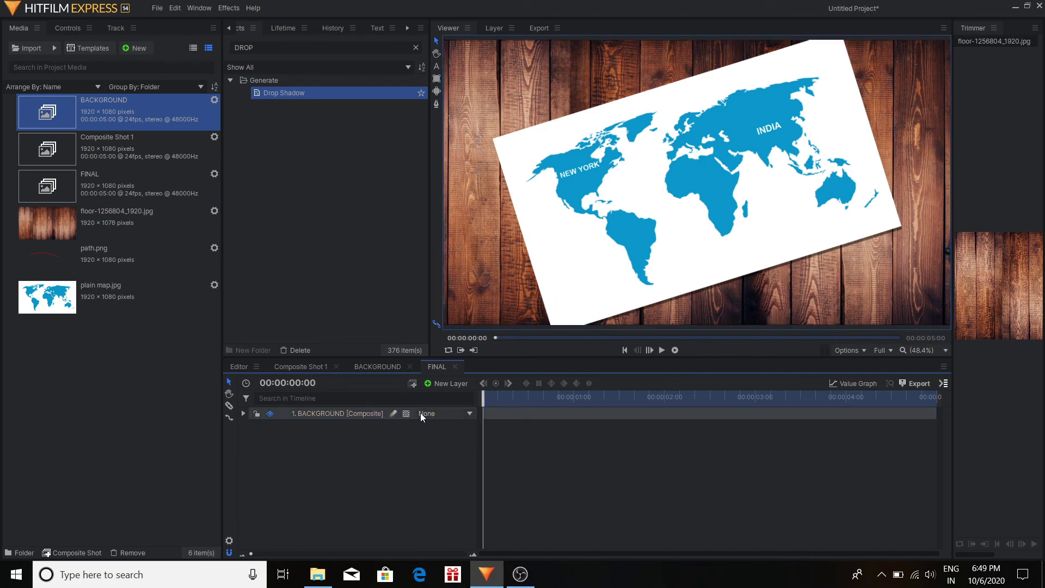
Convert the BACKGROUND layer to a 3D plane and add a new camera to the FINAL composite shot.
click(406, 416)
click(435, 440)
click(575, 328)
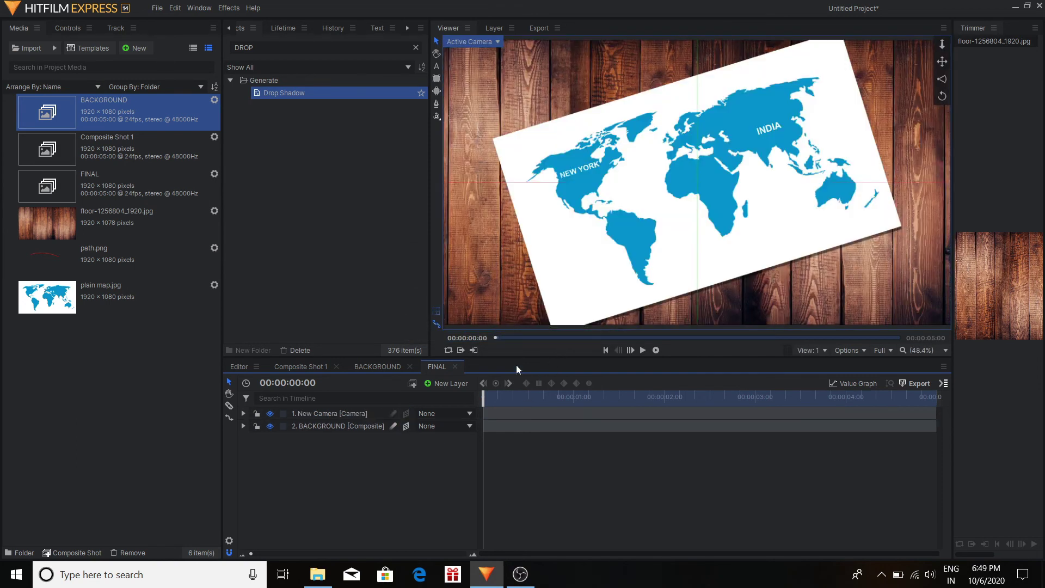
Switch the viewer from the active camera to the Perspective view so the whole 3D scene is in sight.
click(488, 47)
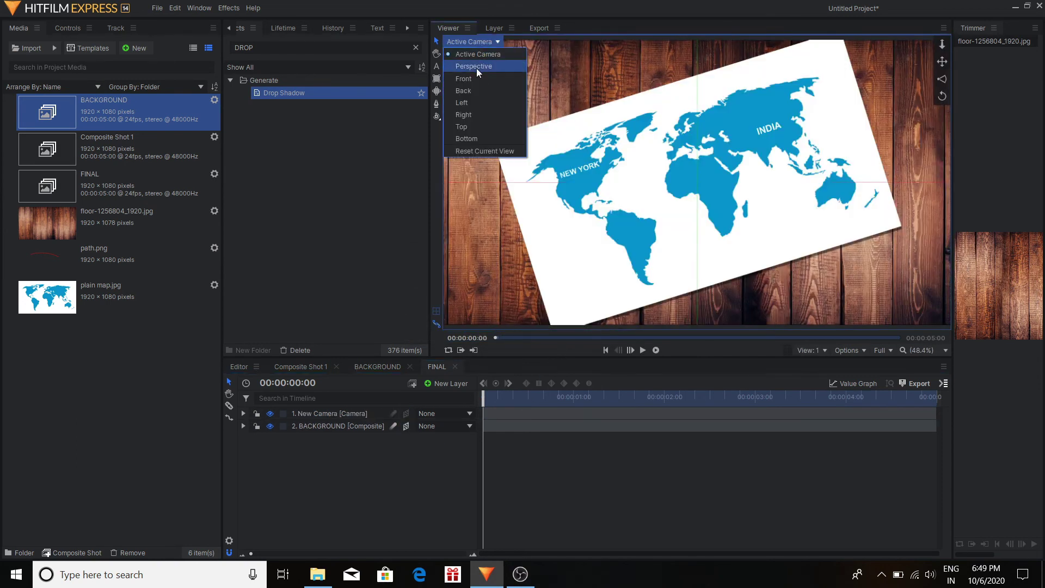
click(475, 67)
scroll(681, 182, down, 2)
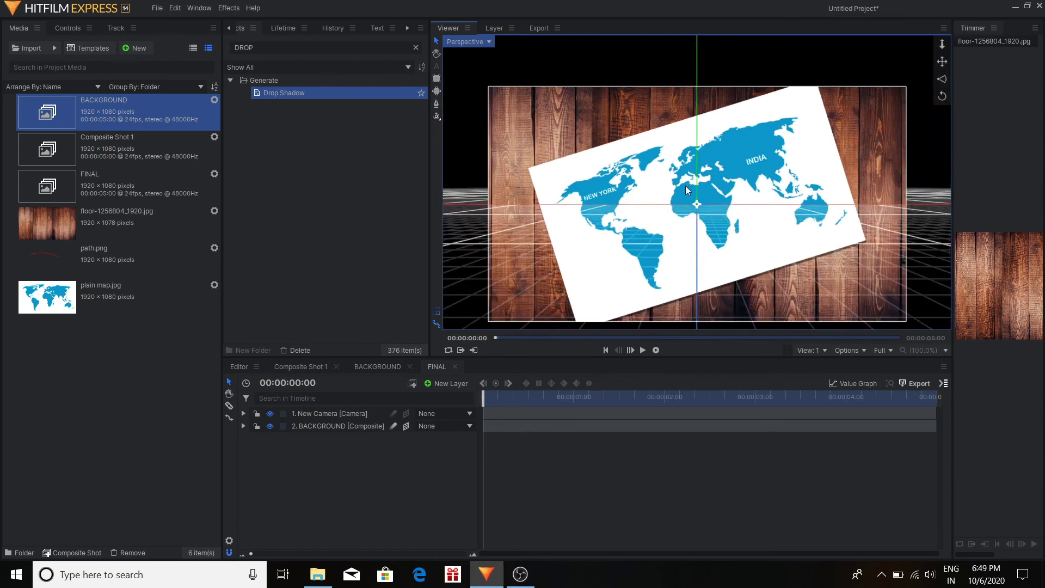
Lay the BACKGROUND layer flat on the grid by setting its X orientation to 90°.
click(319, 427)
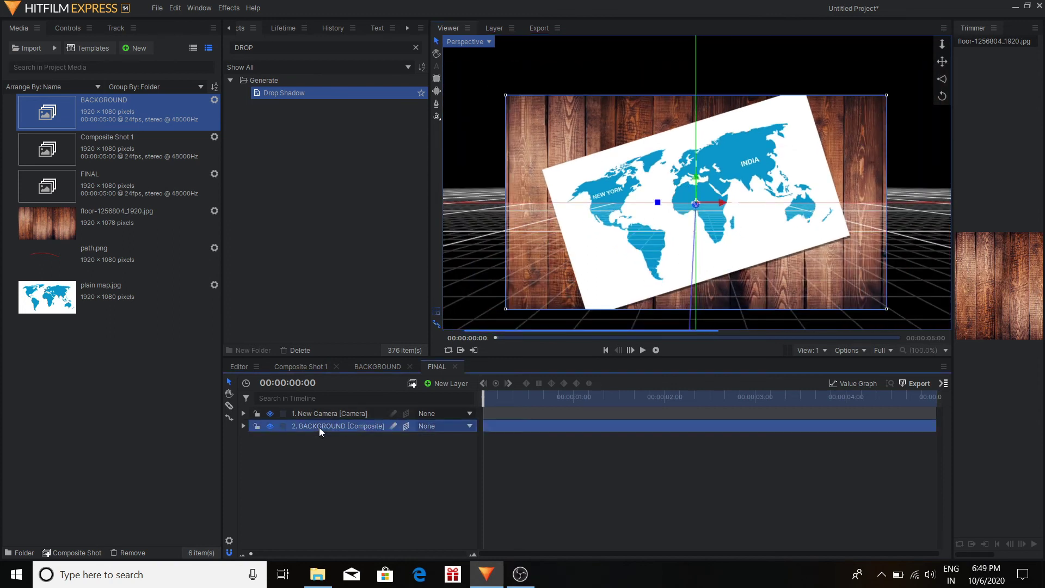
click(243, 426)
click(253, 464)
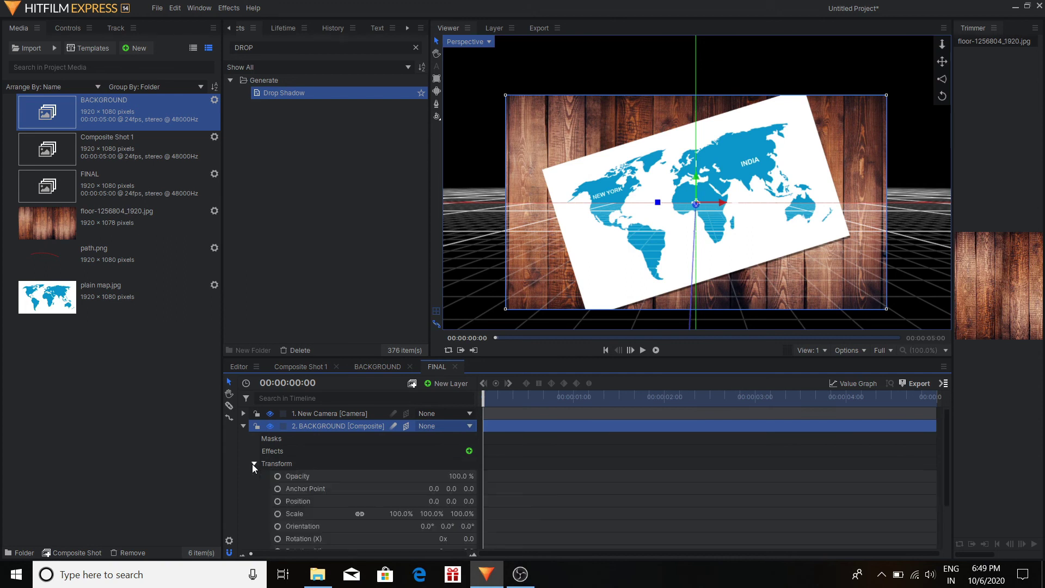
scroll(393, 508, down, 1)
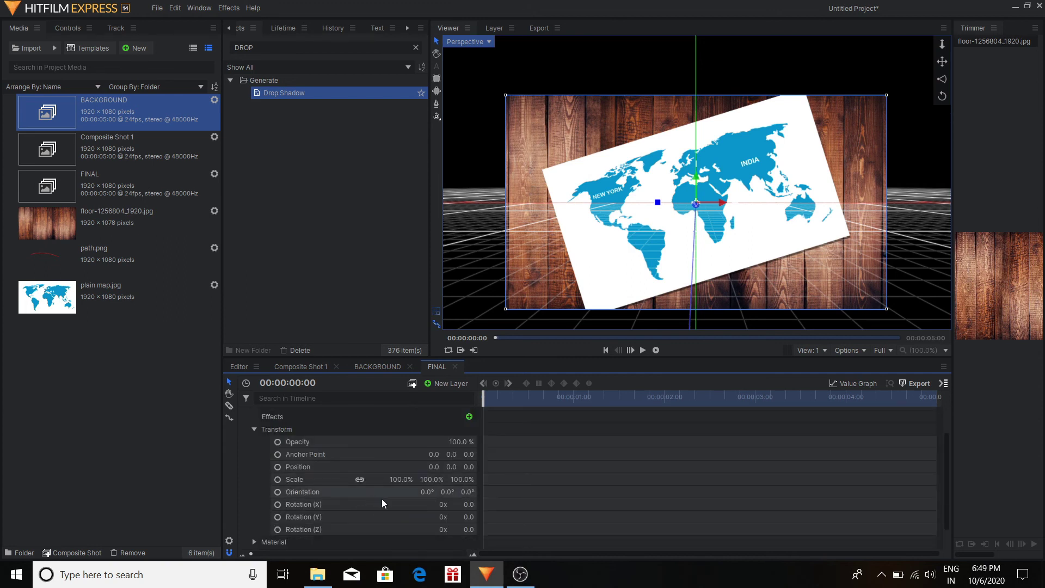
drag(427, 491, 435, 492)
text(0)
key(Return)
scroll(254, 432, up, 1)
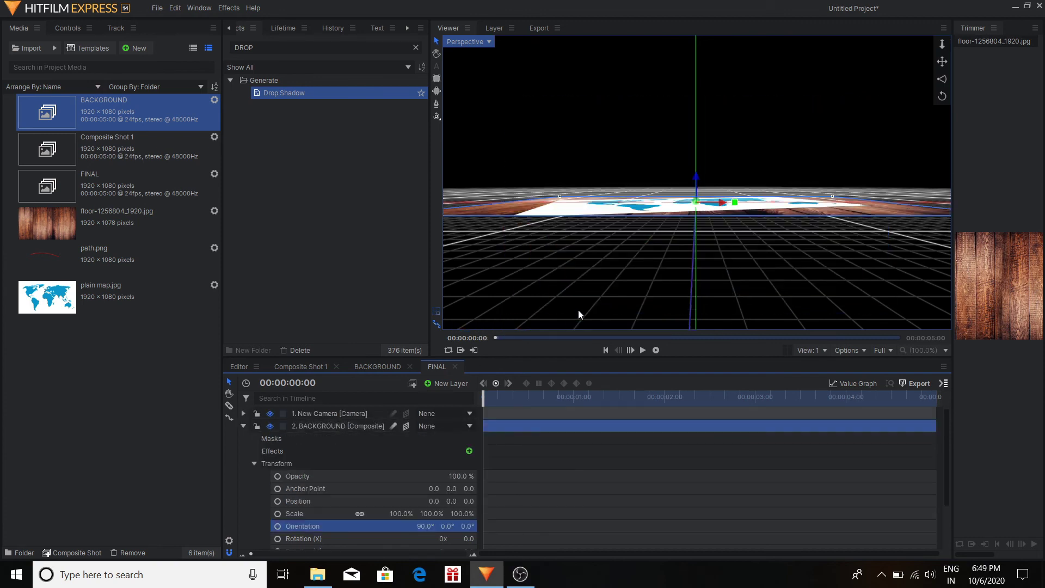
click(243, 426)
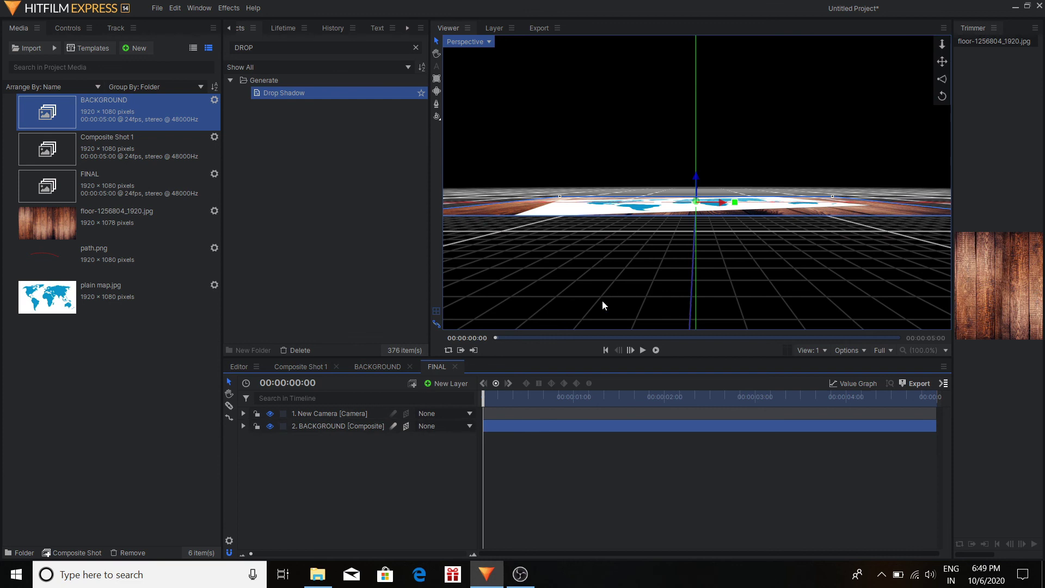
Select the New Camera layer and expand its transform properties.
scroll(693, 242, down, 5)
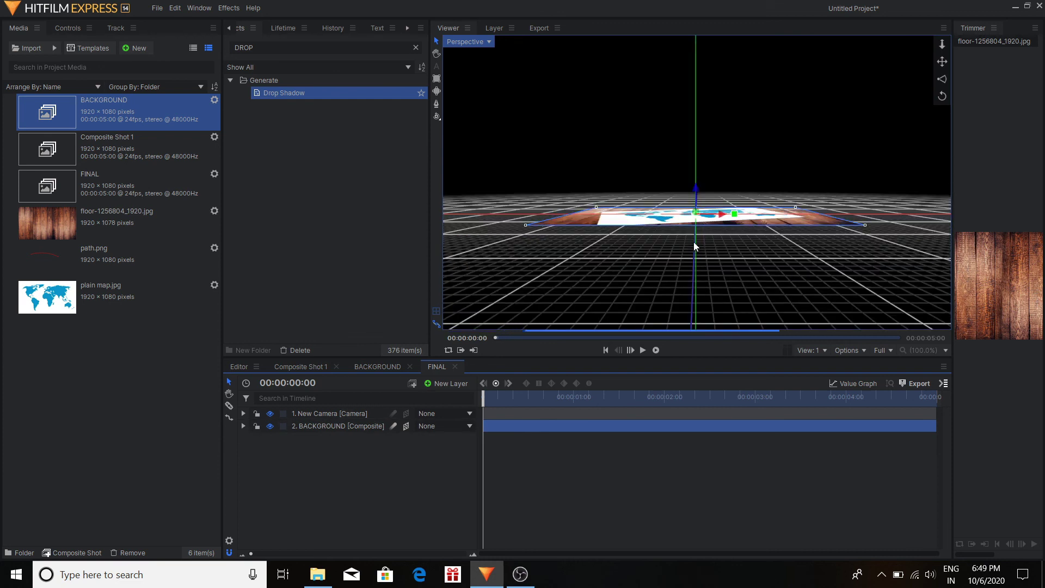
scroll(690, 250, down, 1)
scroll(648, 279, down, 1)
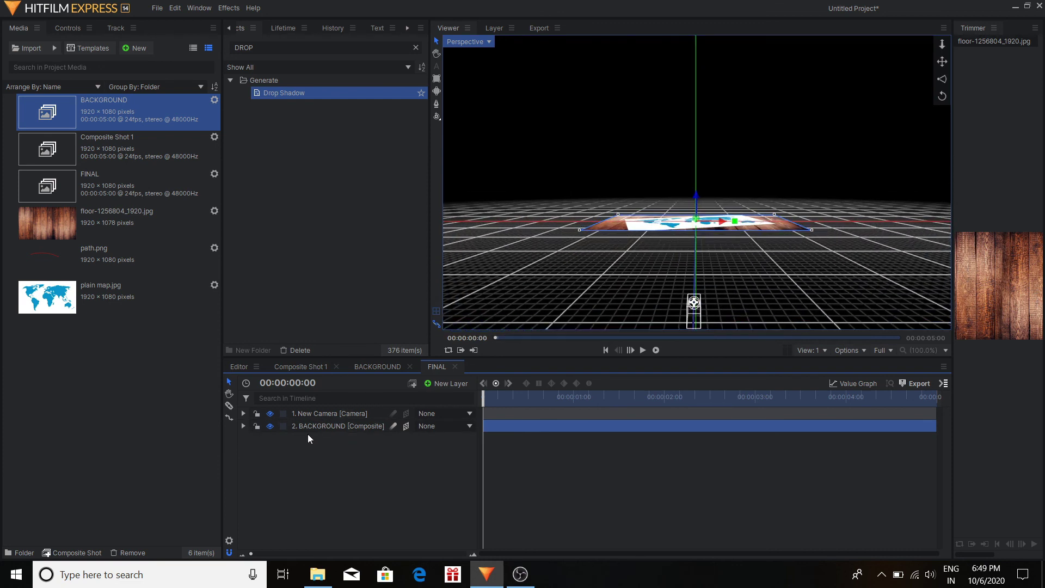
click(321, 416)
click(243, 414)
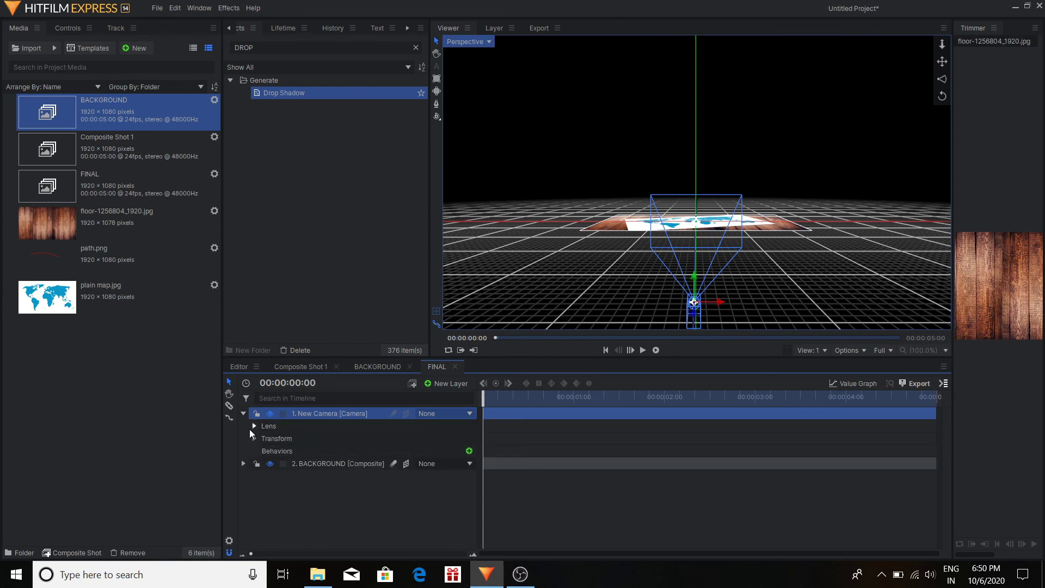
click(254, 438)
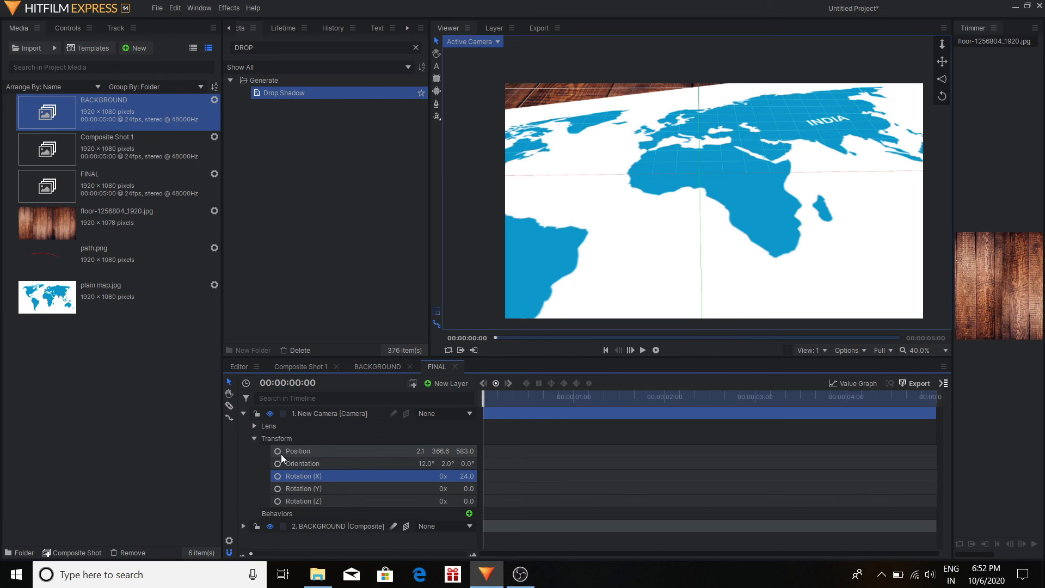
Enable keyframing for the camera's Position, Orientation and X, Y and Z Rotation at 00:00:00:00.
click(277, 451)
click(278, 464)
click(278, 476)
click(278, 488)
click(278, 500)
Play the FINAL composite shot to check the camera move along the route, and move the playhead to 00:00:01:16.
click(643, 350)
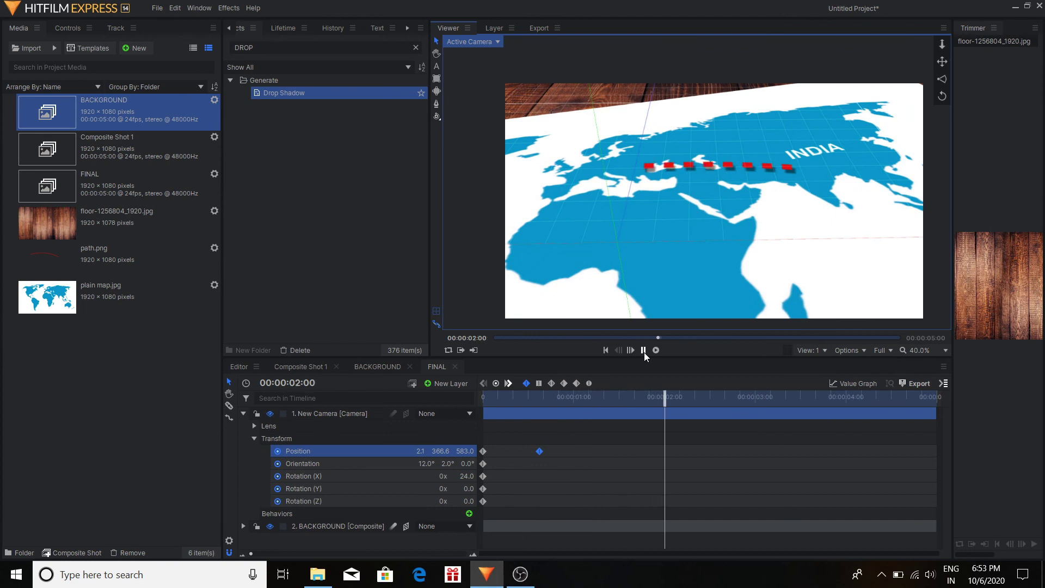
click(636, 350)
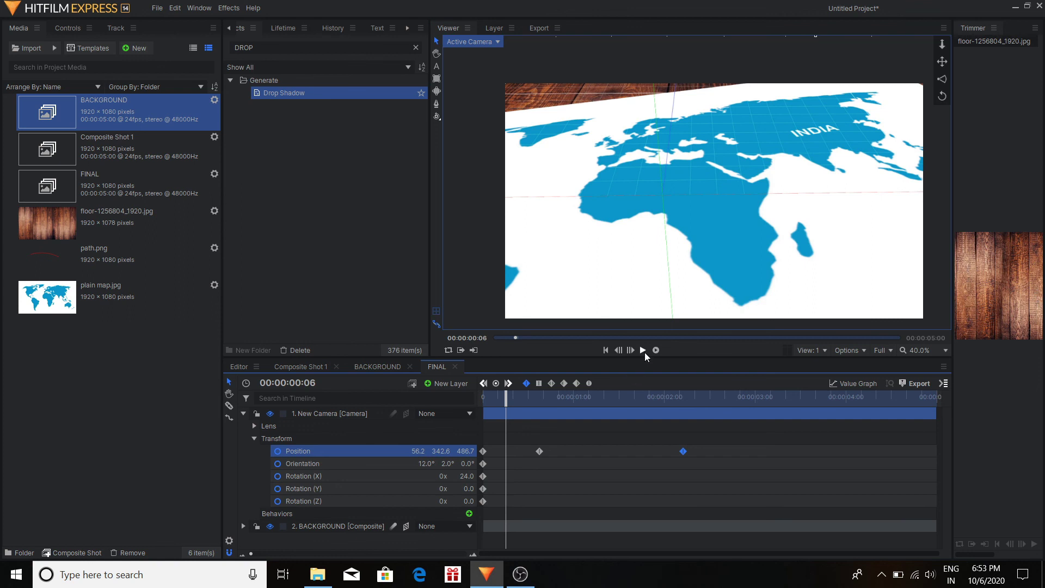
click(644, 350)
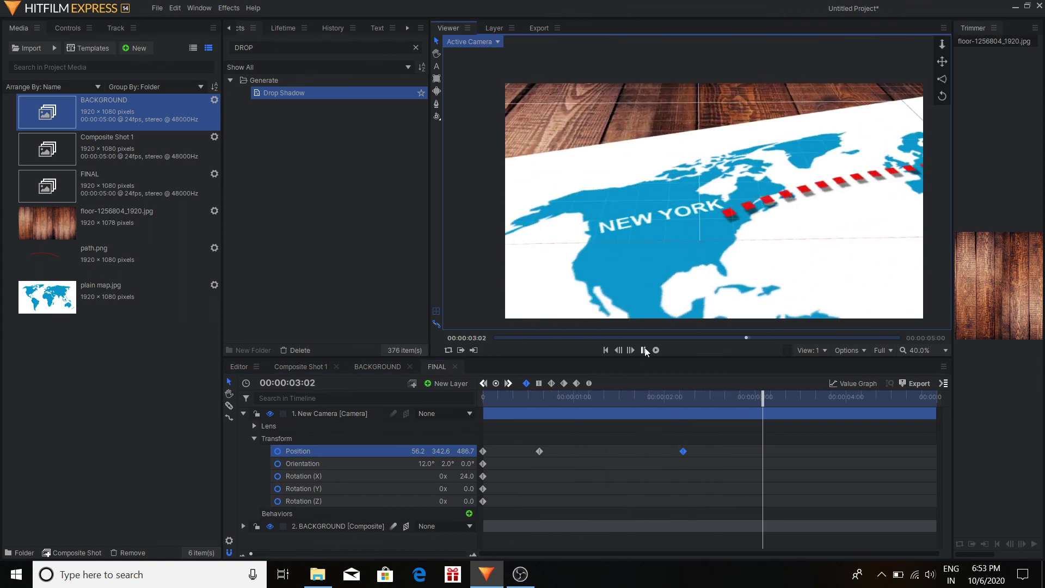
click(644, 350)
click(634, 396)
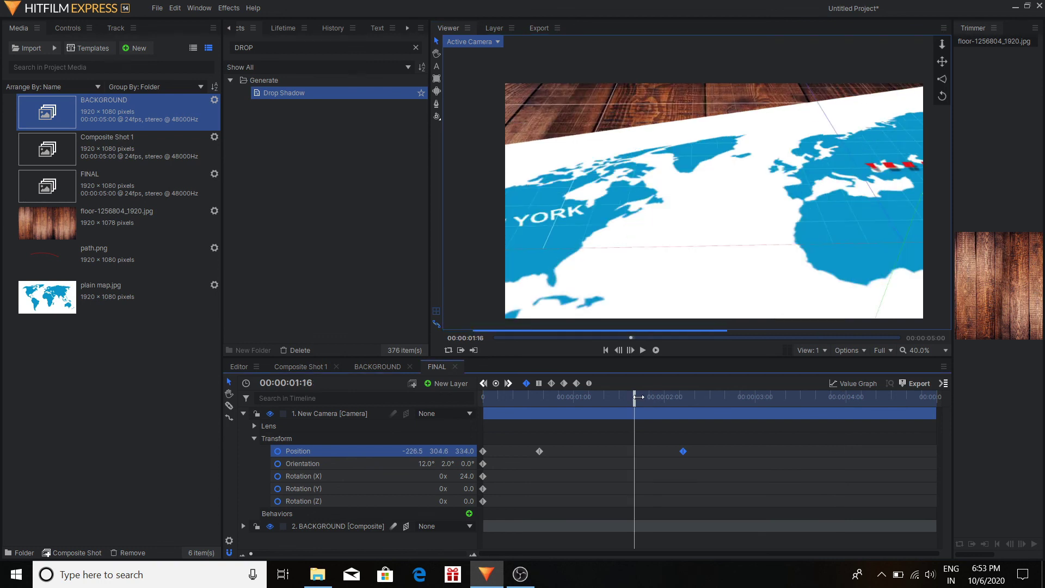